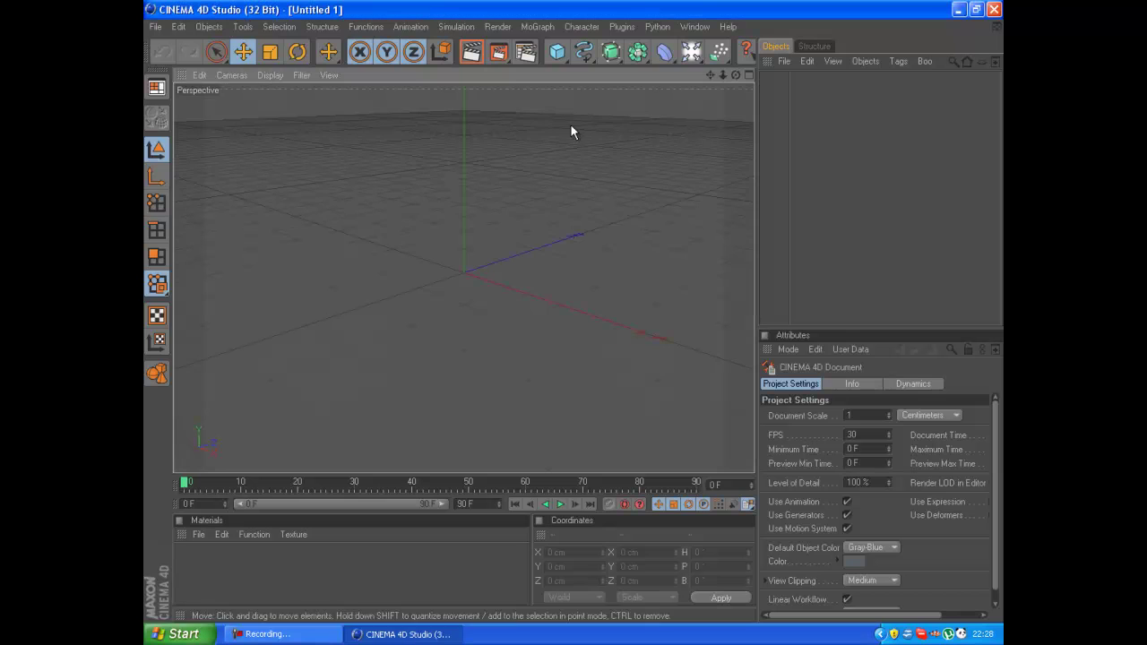
Add a MoText and a floor, and make Mat.1 a white luminous, reflective material.
left_click(565, 191)
left_click(690, 52)
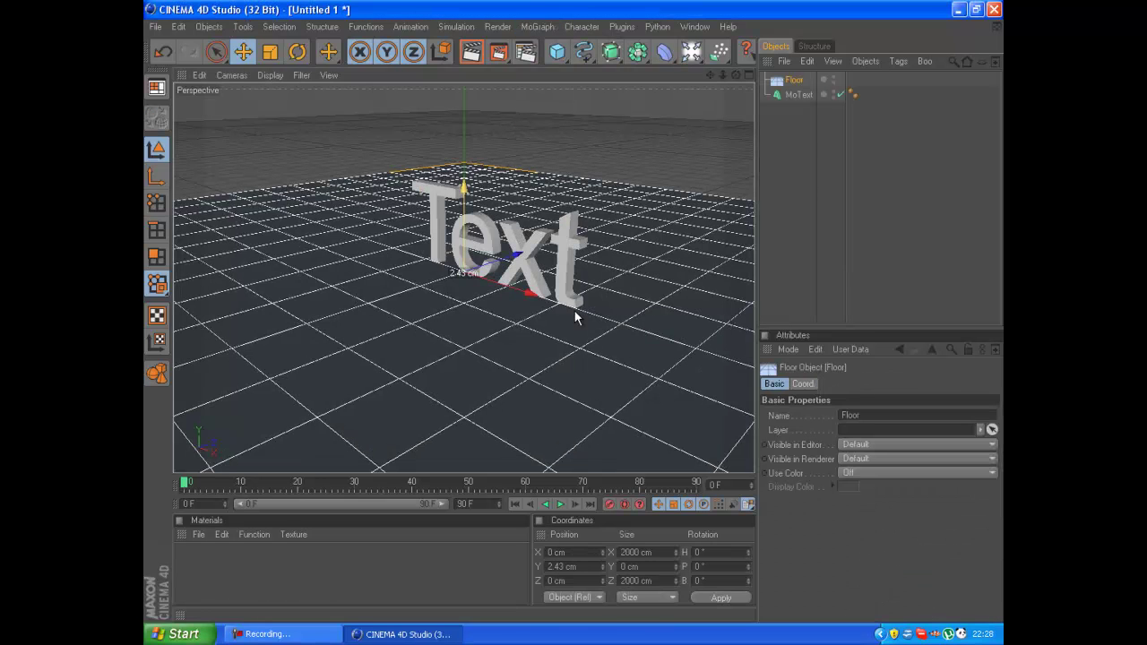
double_click(199, 563)
left_click(424, 390)
left_click(434, 311)
left_click(434, 284)
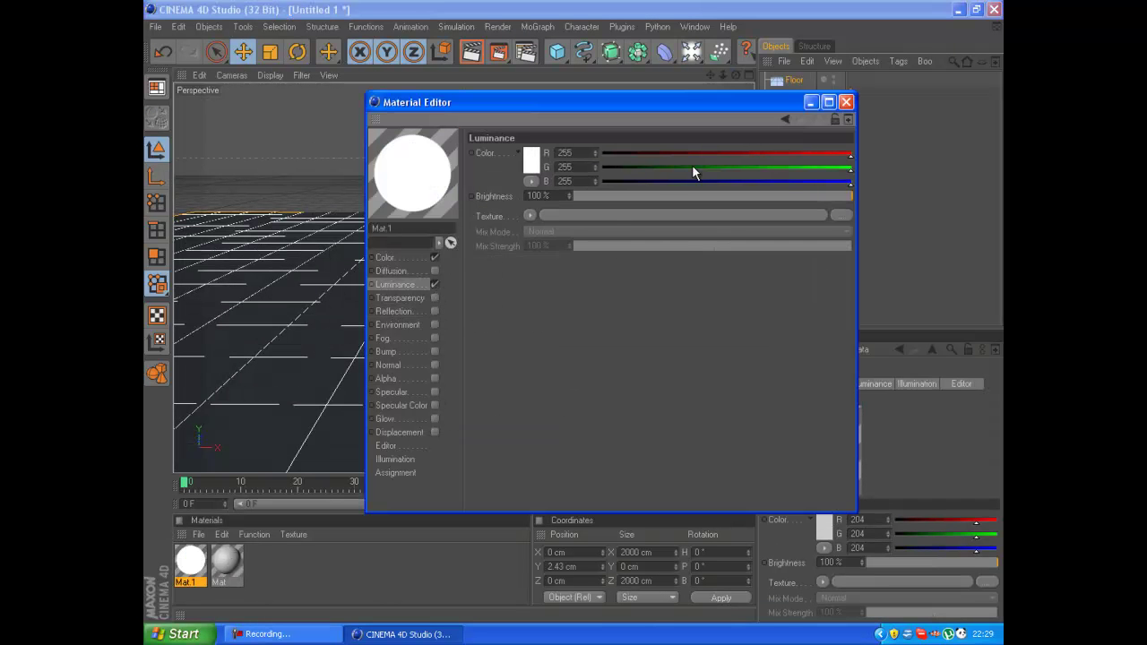
left_click(846, 101)
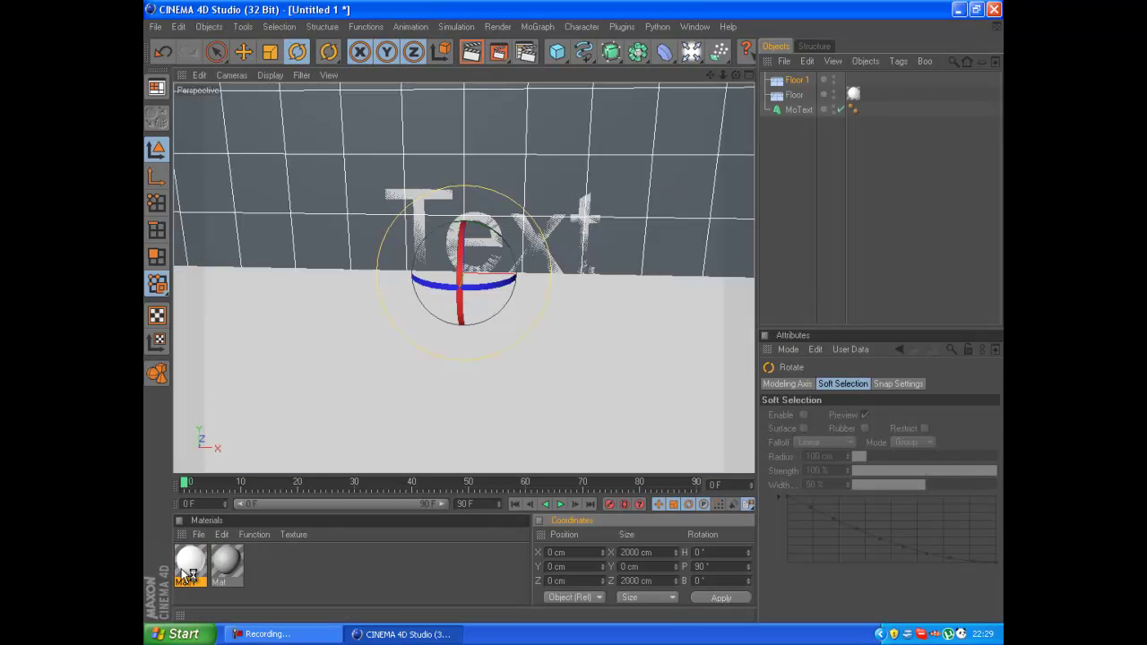
Apply the white Mat.1 to the second floor and push this backdrop wall behind the text.
left_click_drag(186, 574, 853, 79)
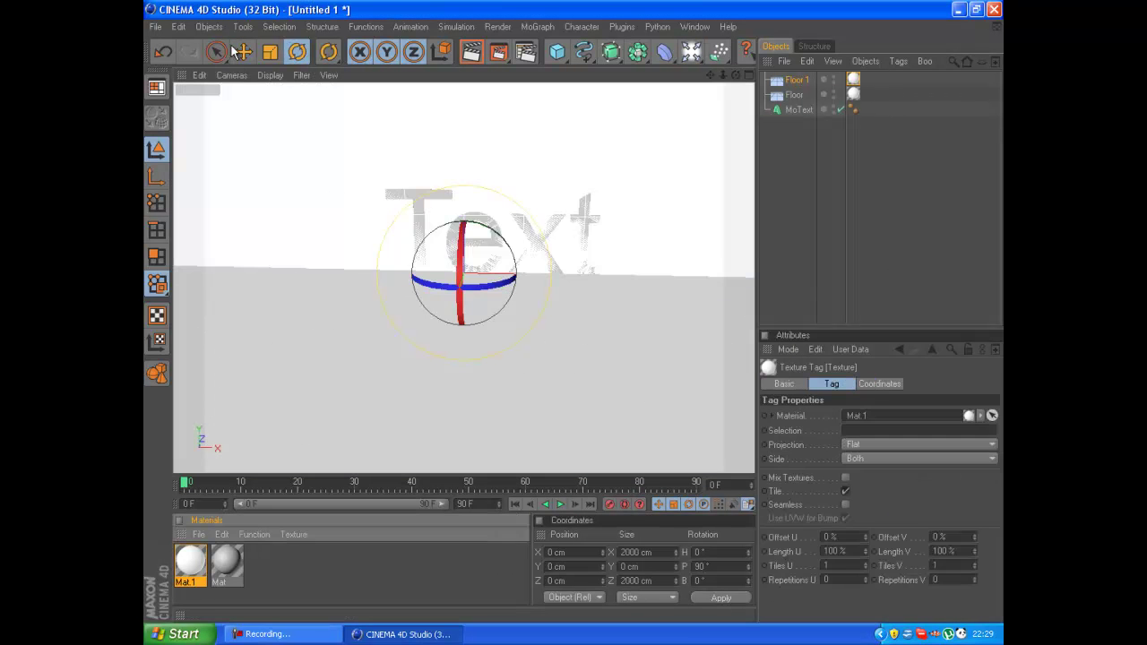
key("e")
mouse_move(573, 298)
left_mouse_down()
mouse_move(458, 304)
mouse_move(573, 318)
left_mouse_up()
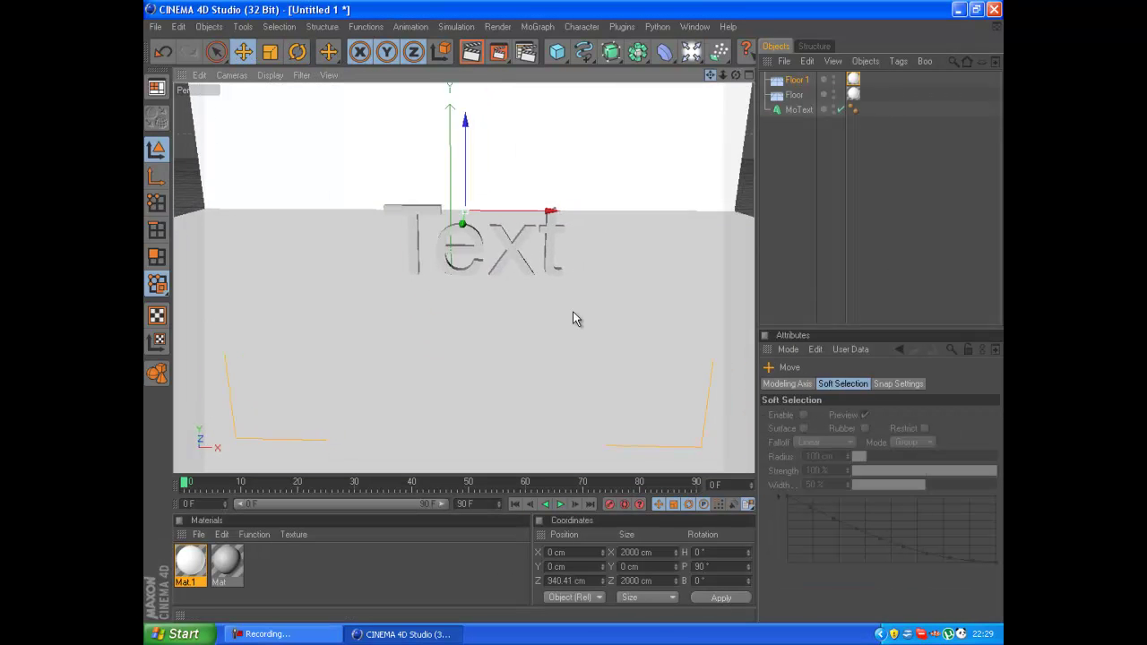
Open the Mat material's specular mode choices.
double_click(226, 562)
left_click(394, 392)
left_click(682, 200)
Set Mat's specular to Metal and its colour to pink R252 G74 B118.
left_click(538, 229)
left_click(406, 260)
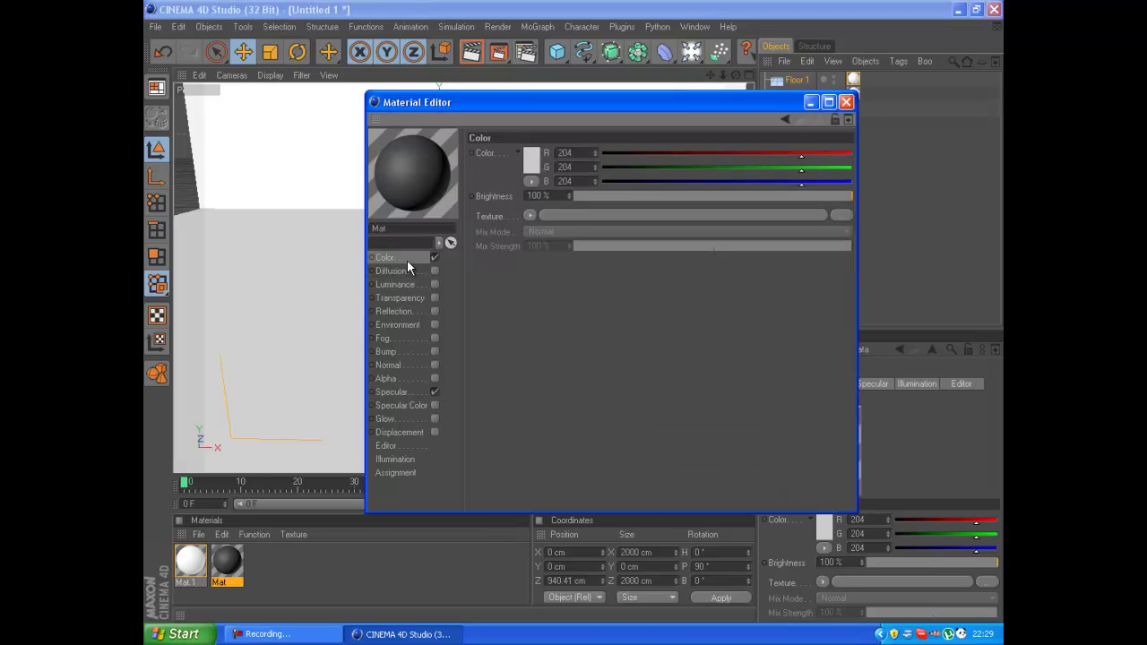
left_click(826, 153)
left_click_drag(762, 168, 676, 168)
Enable Mat's reflection with a purple tint at 62% brightness.
left_click(434, 311)
left_click_drag(751, 196, 749, 196)
left_click_drag(800, 153, 819, 153)
left_click_drag(850, 168, 726, 168)
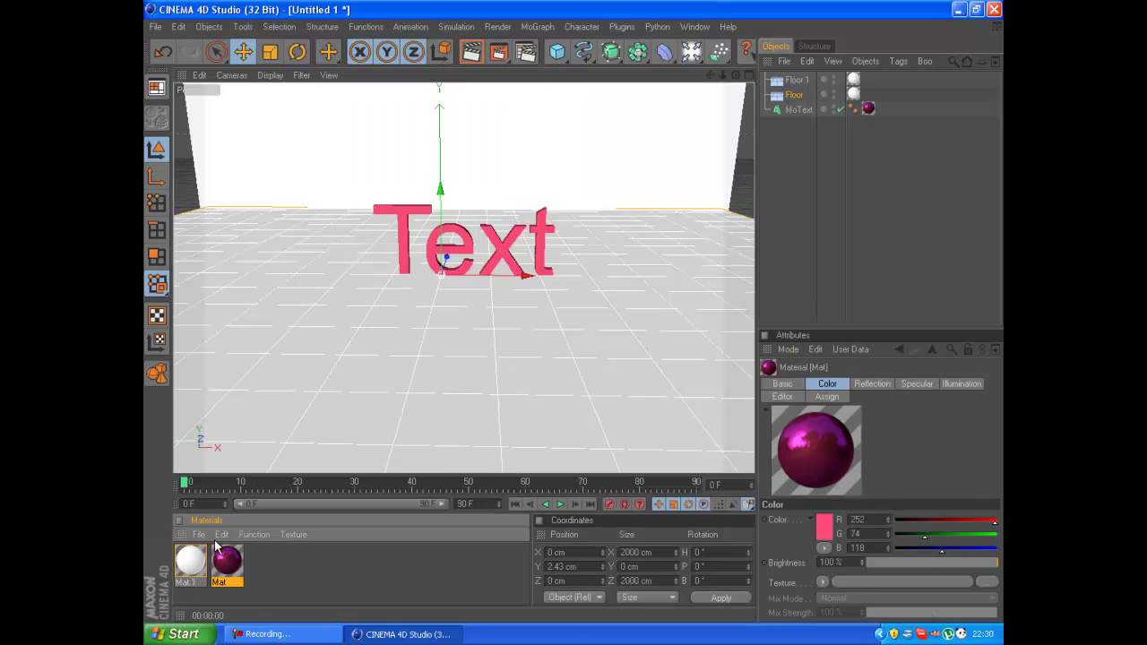
double_click(226, 560)
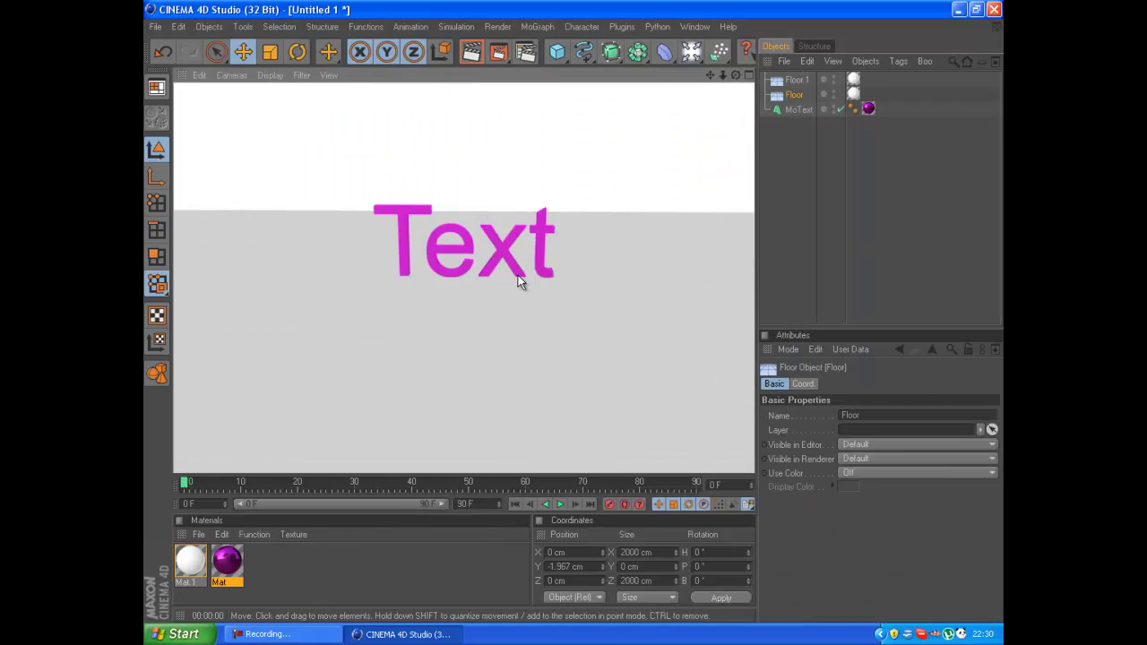
Finish the text as 'DudusOrginal' and give it the BIRTH OF A HERO font.
type("nal")
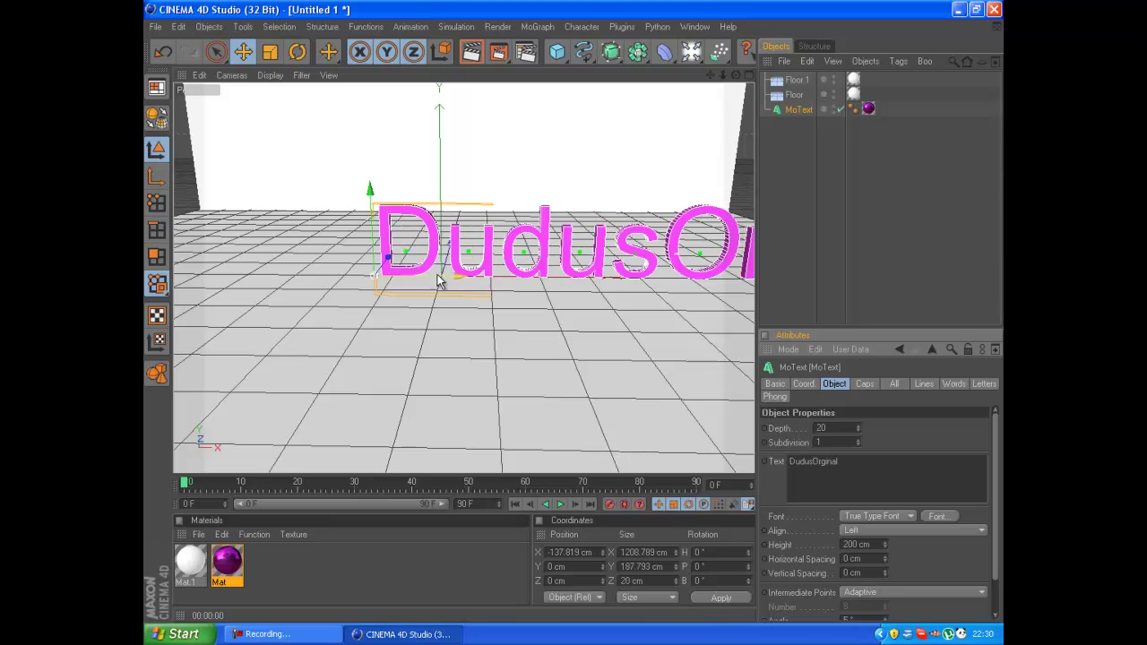
left_click(937, 517)
left_click(219, 187)
left_click(444, 134)
Enlarge and reposition the DudusOrginal text, then render a preview.
key("t")
left_click_drag(578, 276, 636, 320)
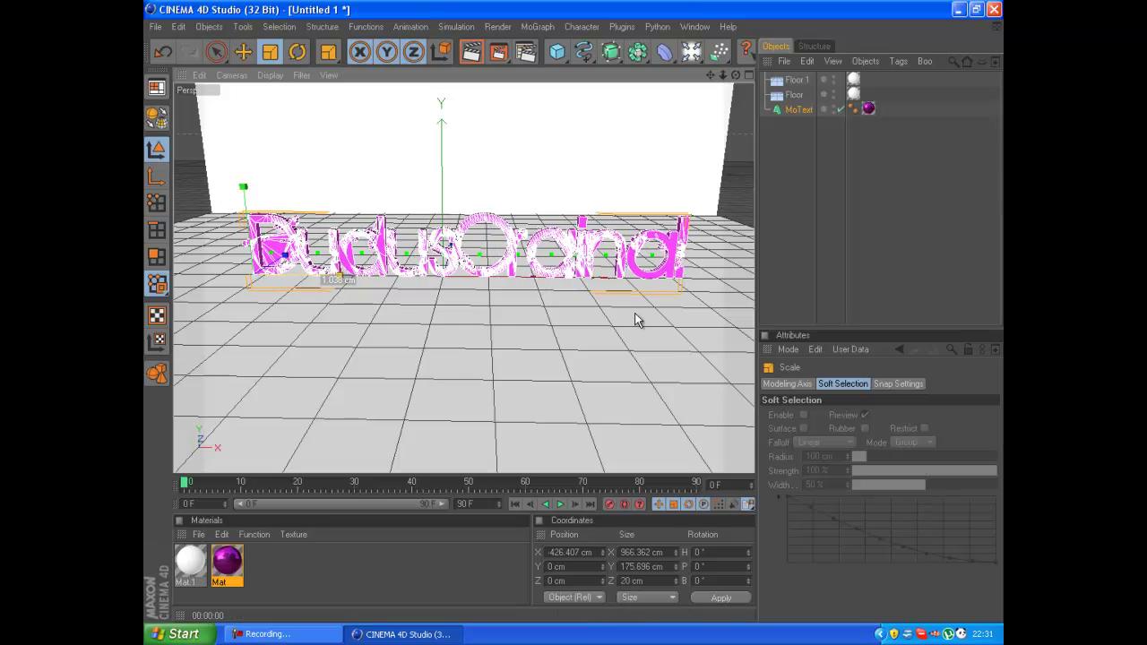
key("e")
left_click_drag(397, 95, 576, 317)
key("ctrl+r")
left_click(603, 289)
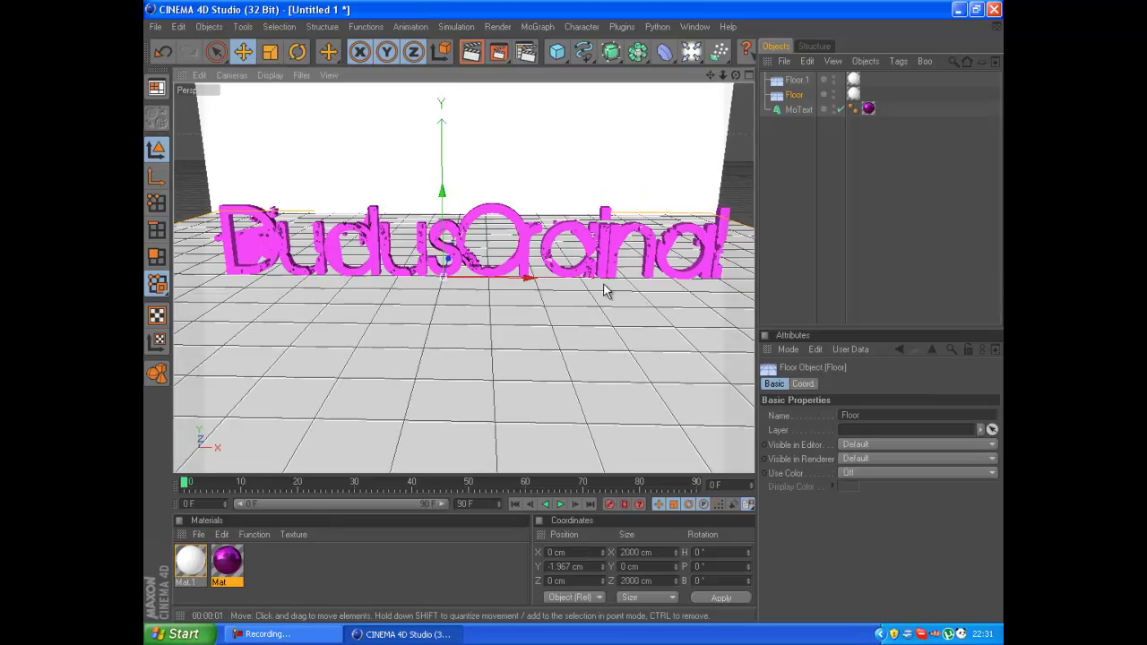
left_click(536, 27)
Add a second MoText reading 'Presents' above DudusOrginal and give it the pink Mat.
left_click(573, 188)
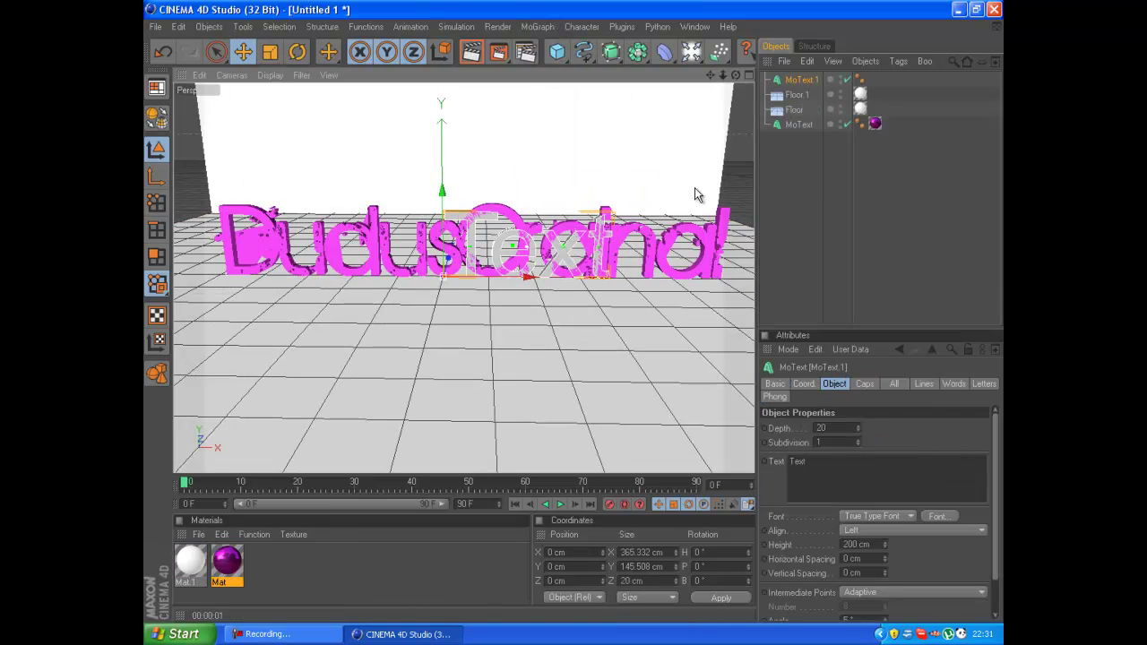
type("sents")
left_click_drag(503, 283, 394, 202)
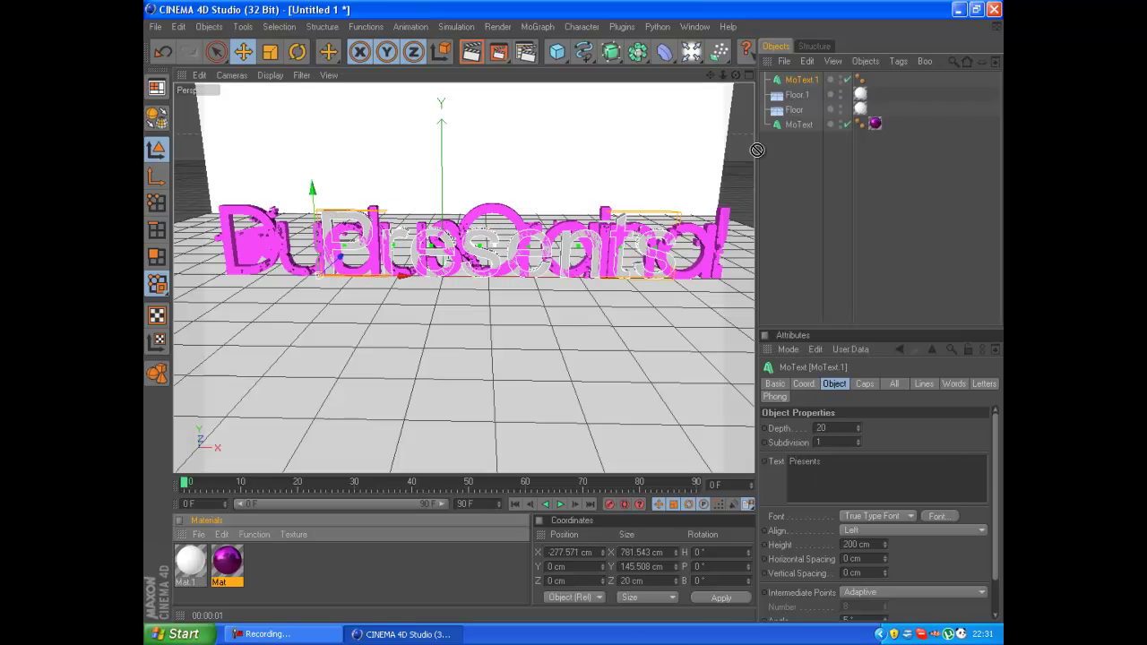
left_click_drag(227, 561, 801, 79)
left_click(800, 79)
Choose a new font for Presents and set its depth to 75.
left_click(936, 516)
left_click(206, 145)
left_click(443, 134)
double_click(819, 427)
type("75")
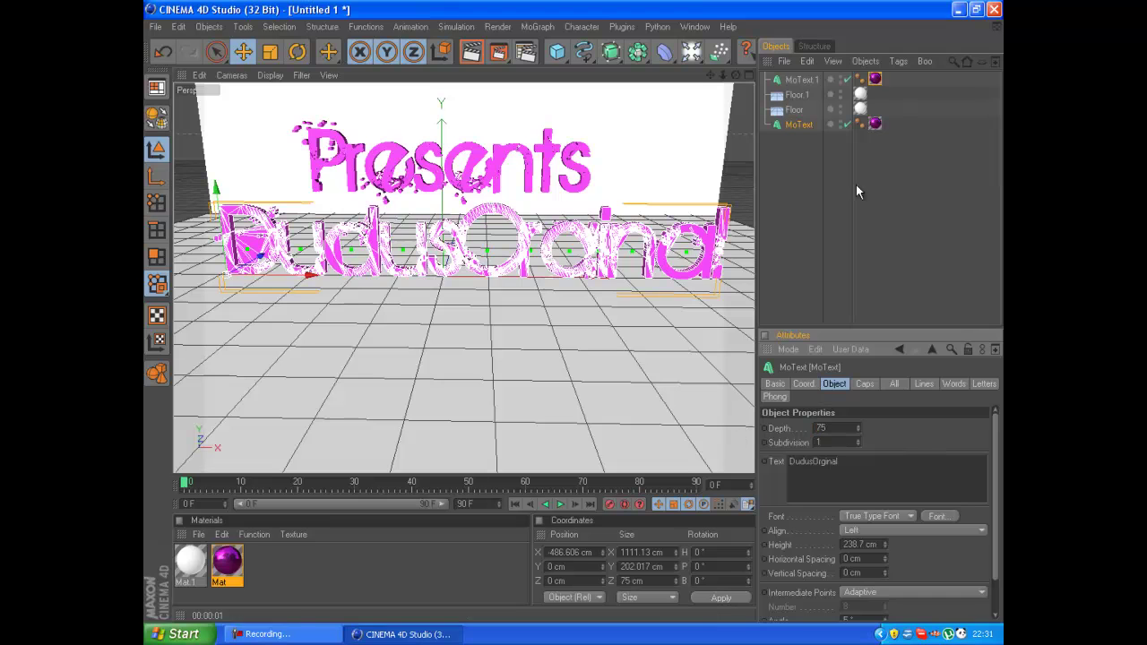
key("Return")
Set Presents' start and end caps to Fillet Cap.
left_click(799, 124)
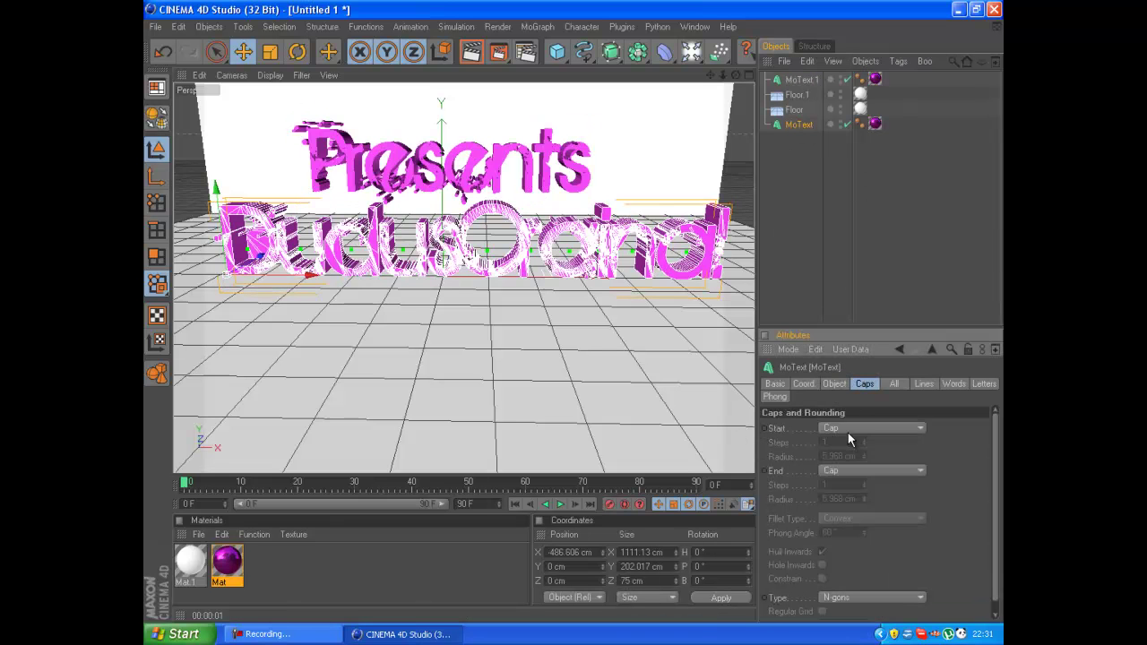
left_click(800, 78)
left_click(843, 470)
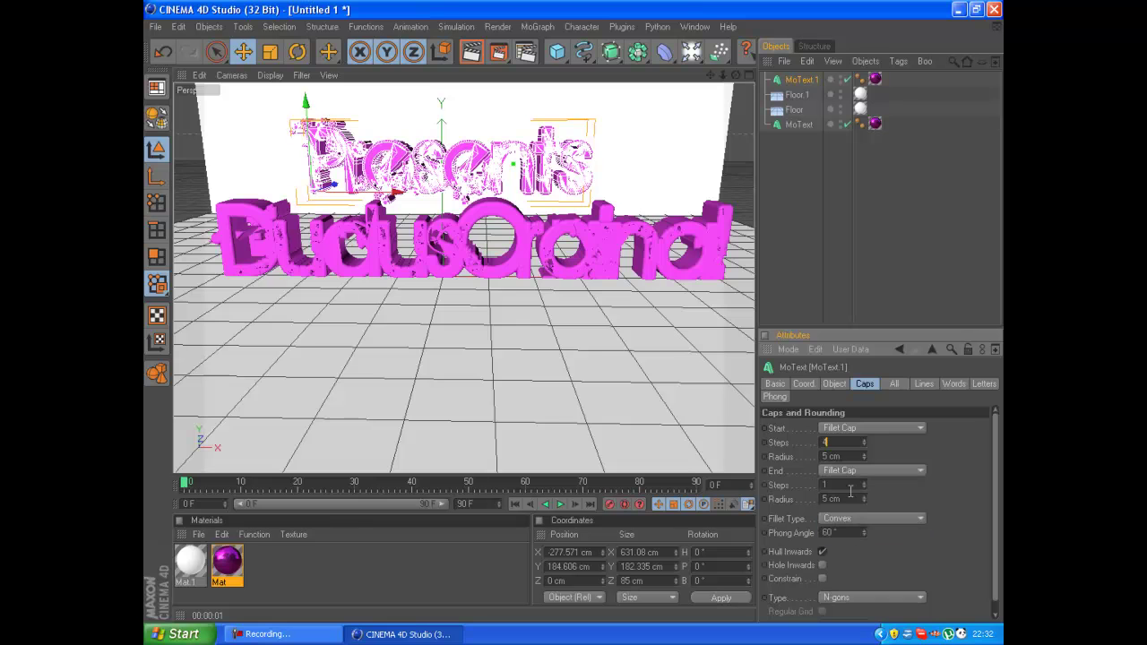
scroll(494, 358, "down", 3)
Shatter the DudusOrginal lettering with the Thrausi plugin at 5 pieces per part.
left_click(495, 359)
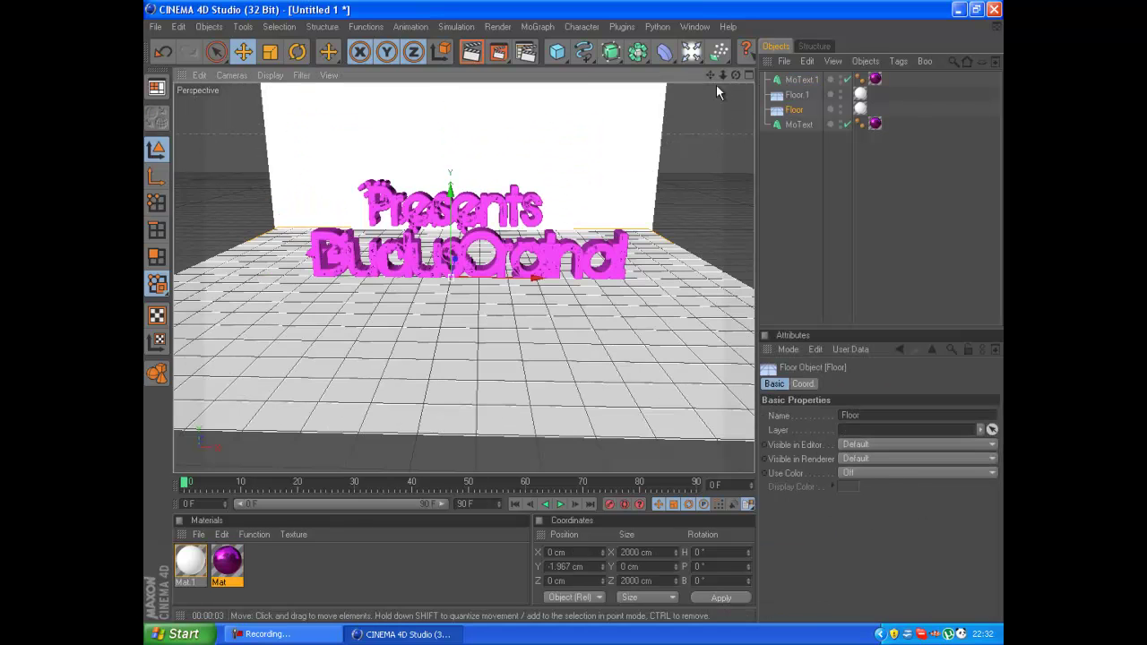
left_click(531, 253)
scroll(531, 253, "down", 2)
scroll(531, 253, "down", 3)
scroll(538, 287, "down", 3)
scroll(432, 242, "down", 2)
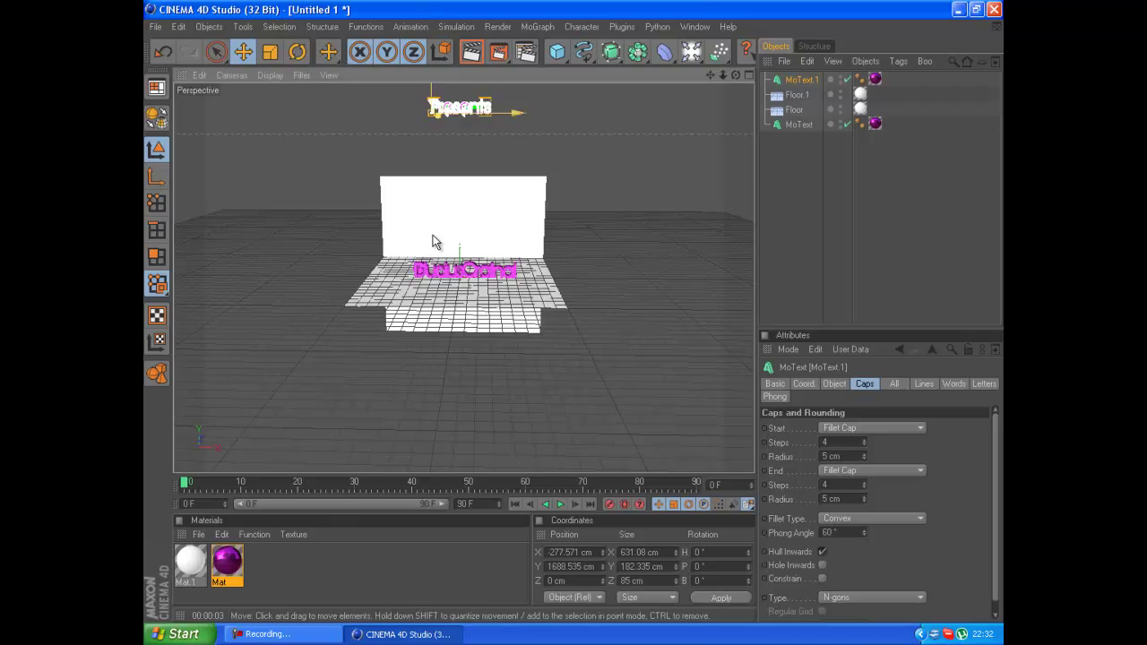
scroll(433, 241, "up", 10)
left_click(622, 26)
left_click(717, 93)
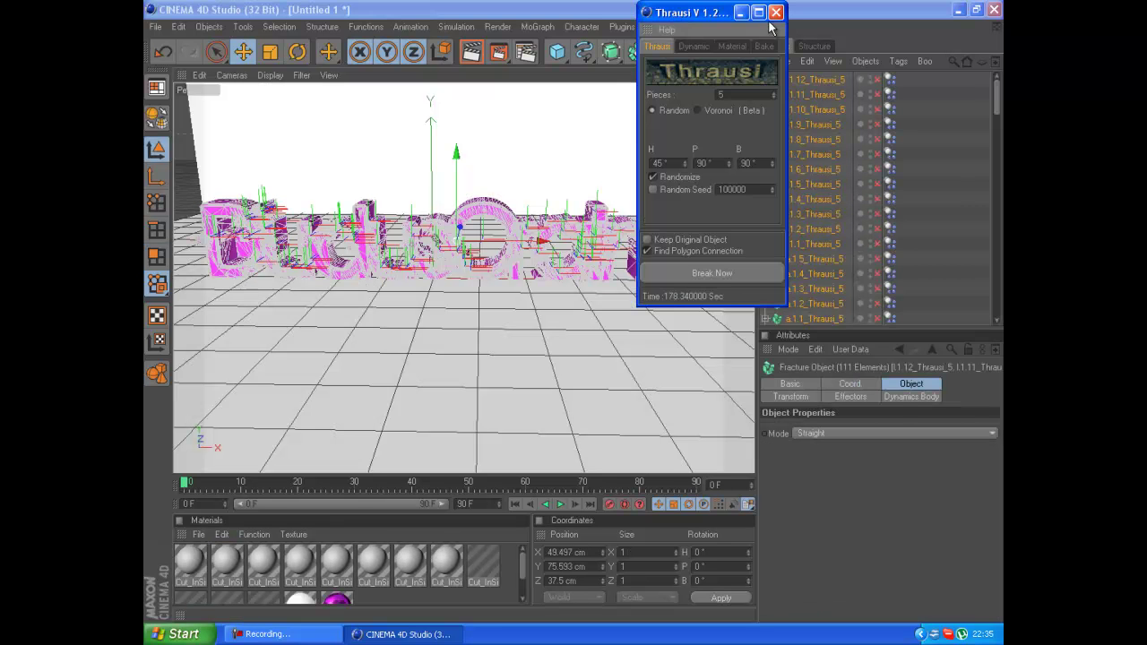
Add a Dynamics Body tag to the DudusOrginal text.
left_click(889, 78)
left_click(889, 78)
scroll(896, 198, "down", 10)
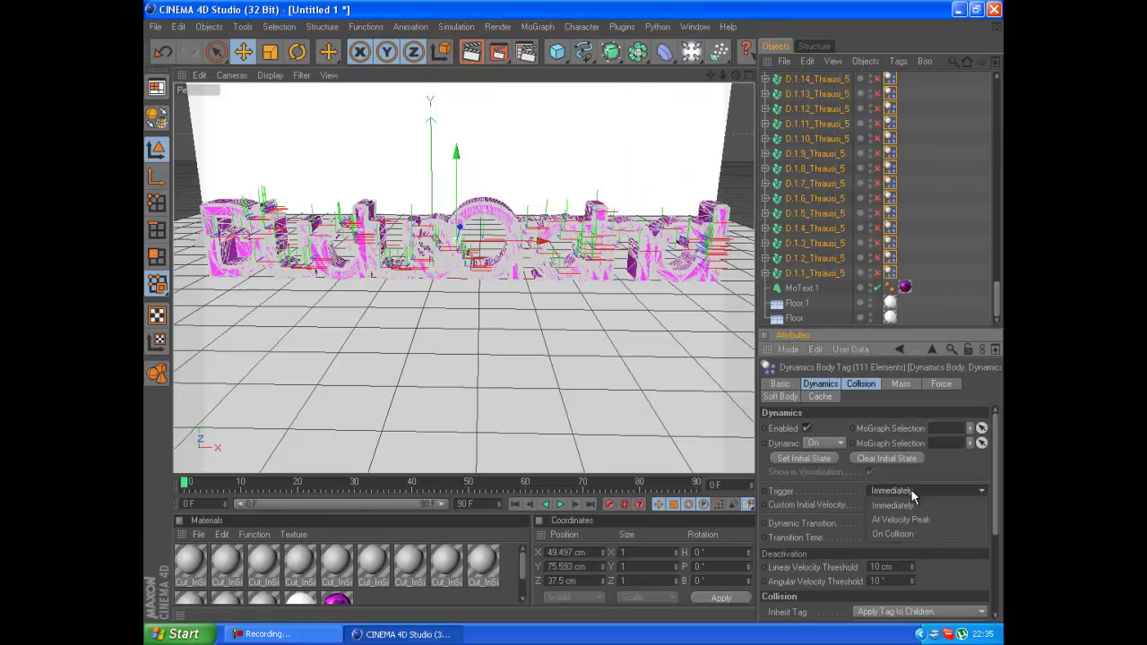
left_click(802, 288)
right_click(802, 139)
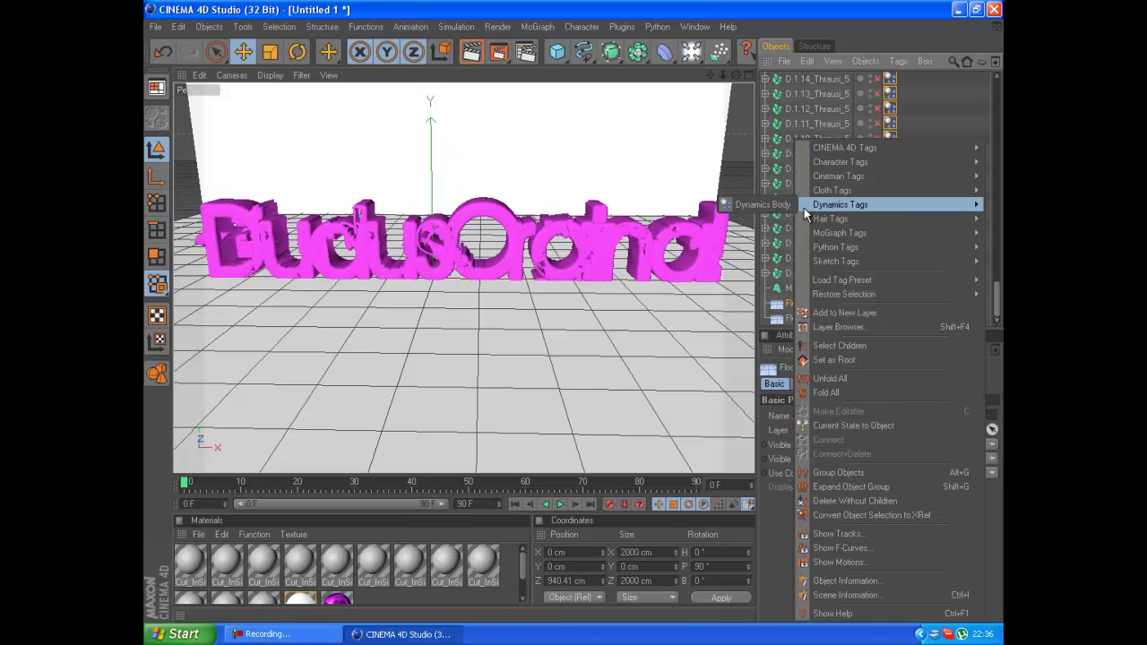
left_click(853, 293)
scroll(854, 294, "down", 5)
Add a Dynamics Body tag to Presents and stop the shatter playback.
right_click(810, 247)
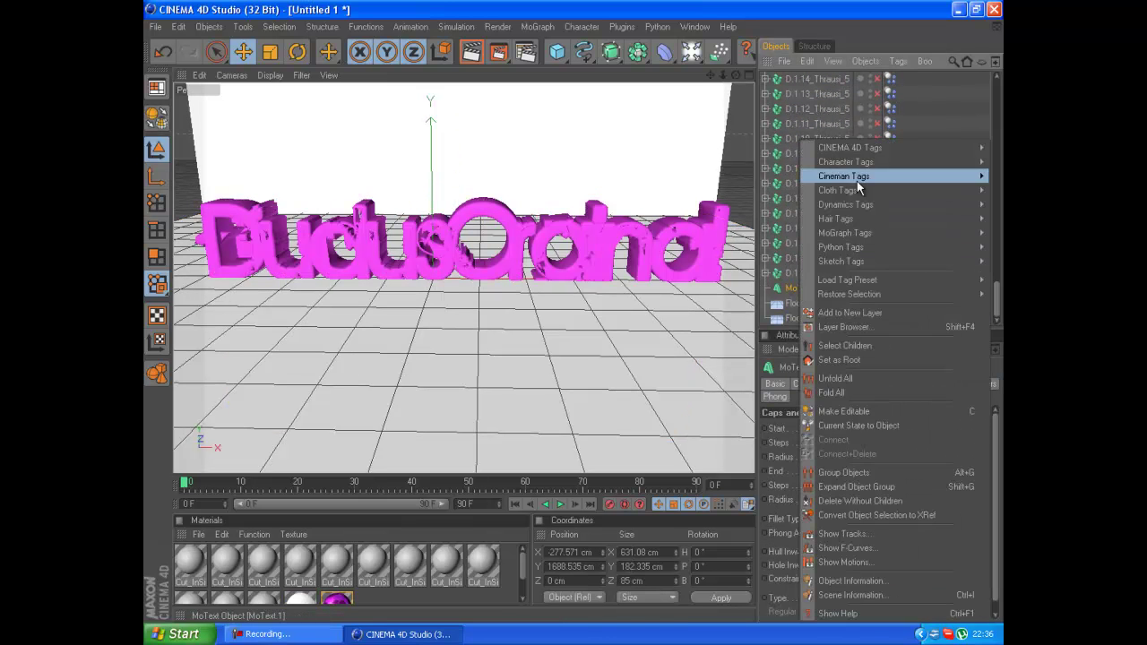
left_click(1039, 183)
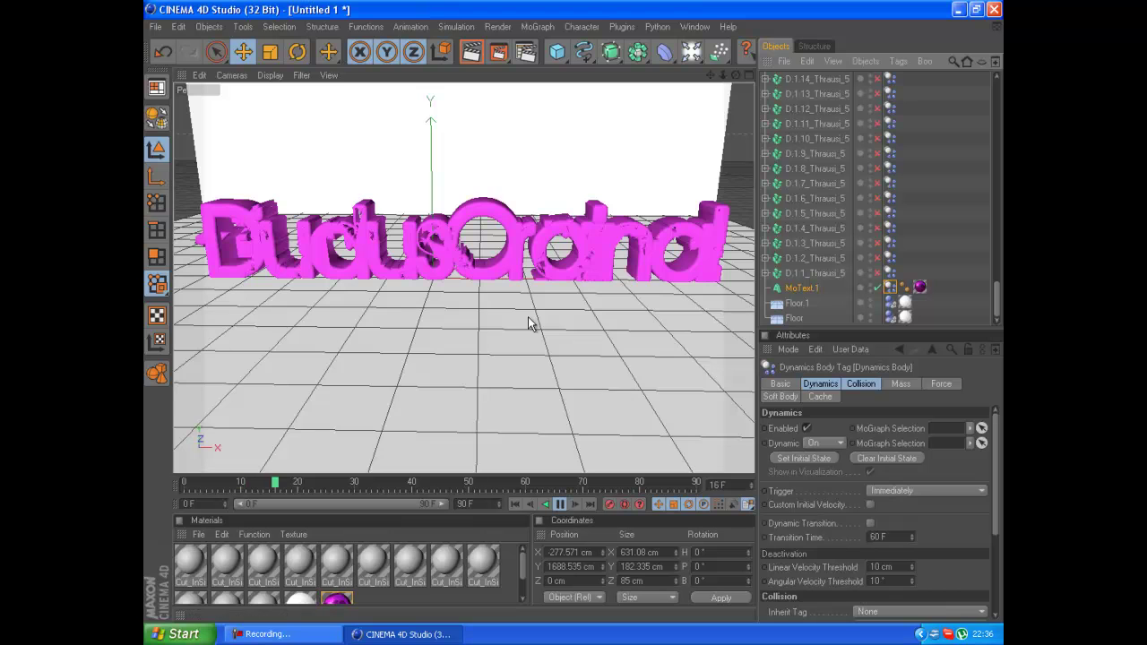
left_click(560, 504)
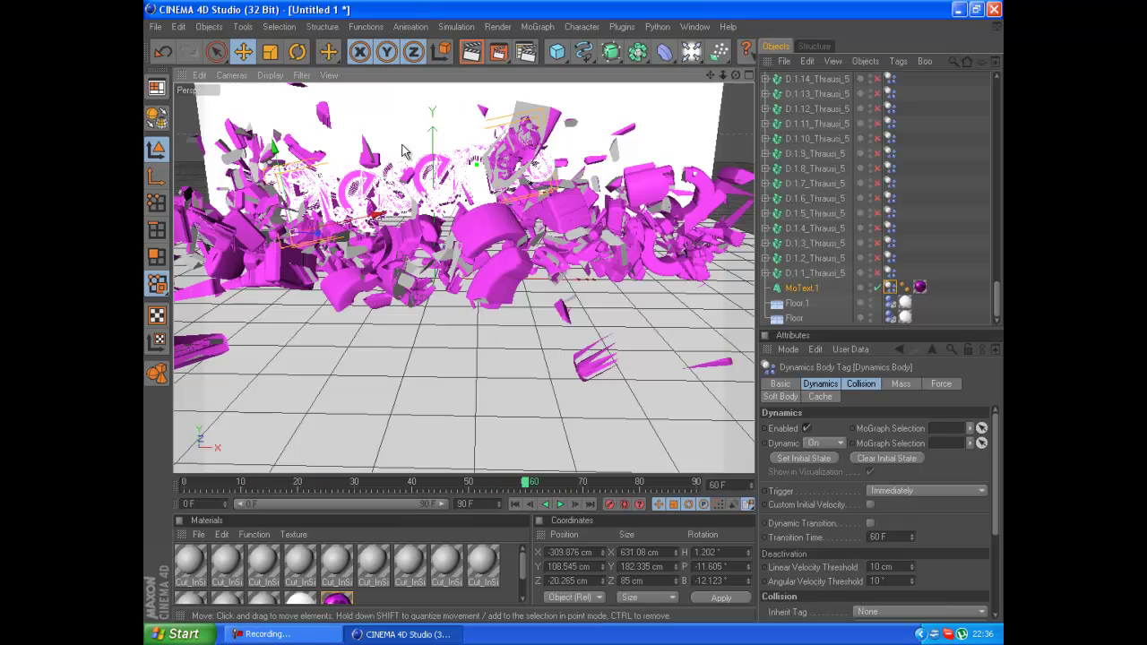
Create Mat.2 and enable its reflection with a lowered, dark purple tint.
double_click(445, 606)
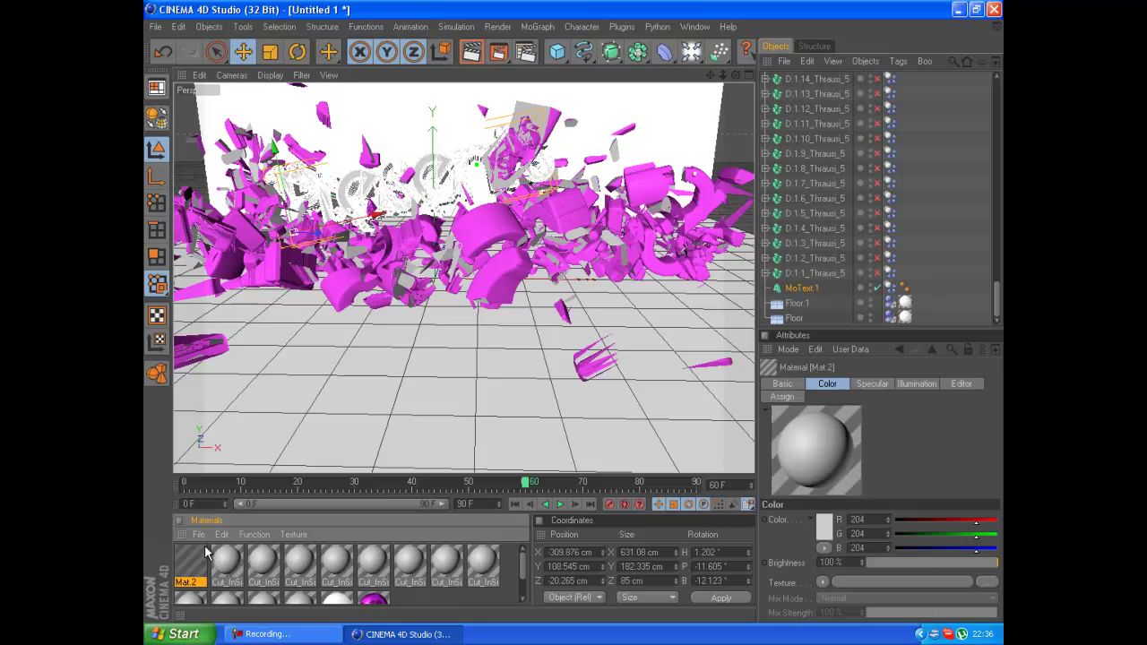
double_click(190, 564)
left_click_drag(374, 598, 920, 286)
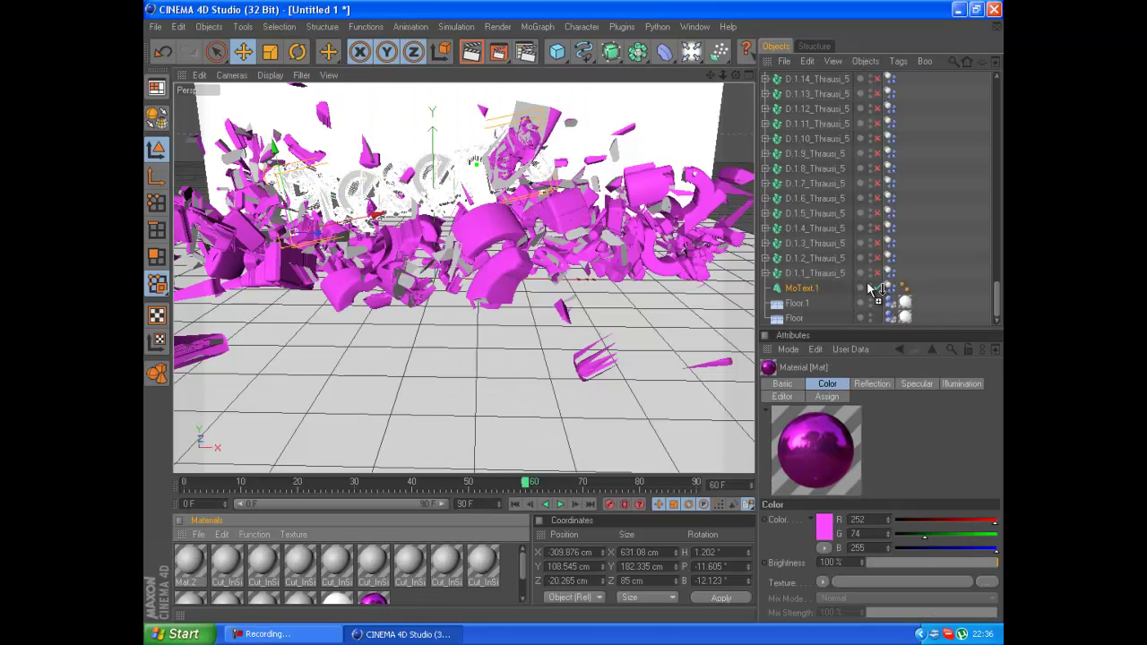
left_click(434, 311)
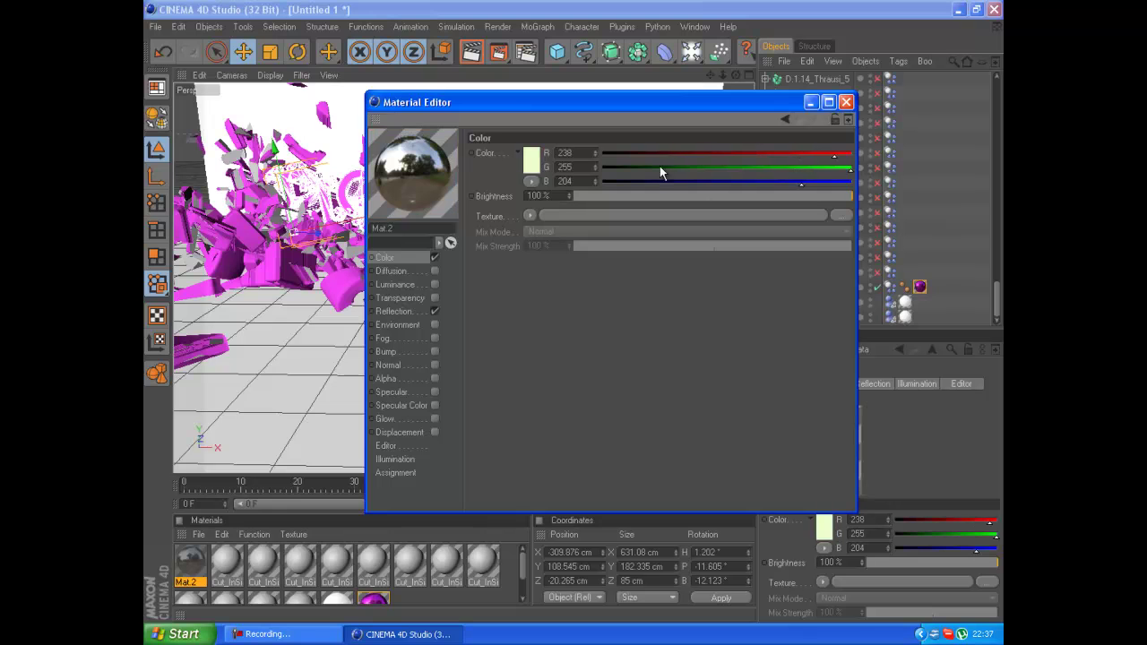
left_click(398, 311)
left_click(754, 194)
left_click_drag(712, 168, 664, 169)
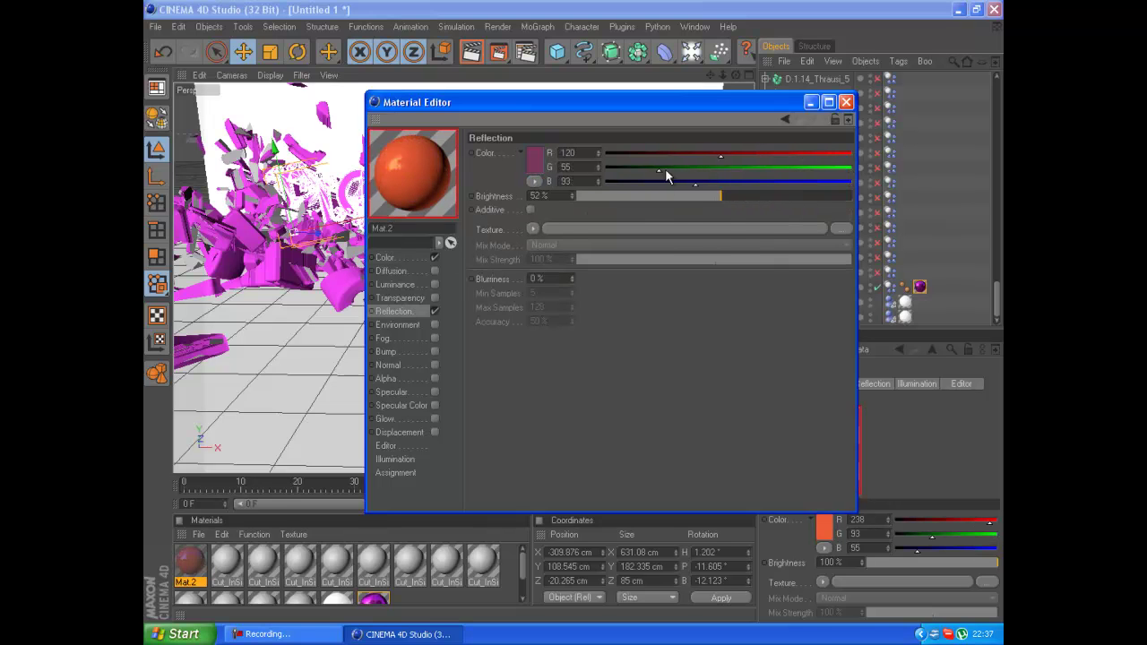
left_click(846, 101)
Apply Mat.2 to MoText.1 limited to the R1 selection and render a preview.
left_click_drag(189, 562, 811, 287)
left_click(869, 430)
type("R1")
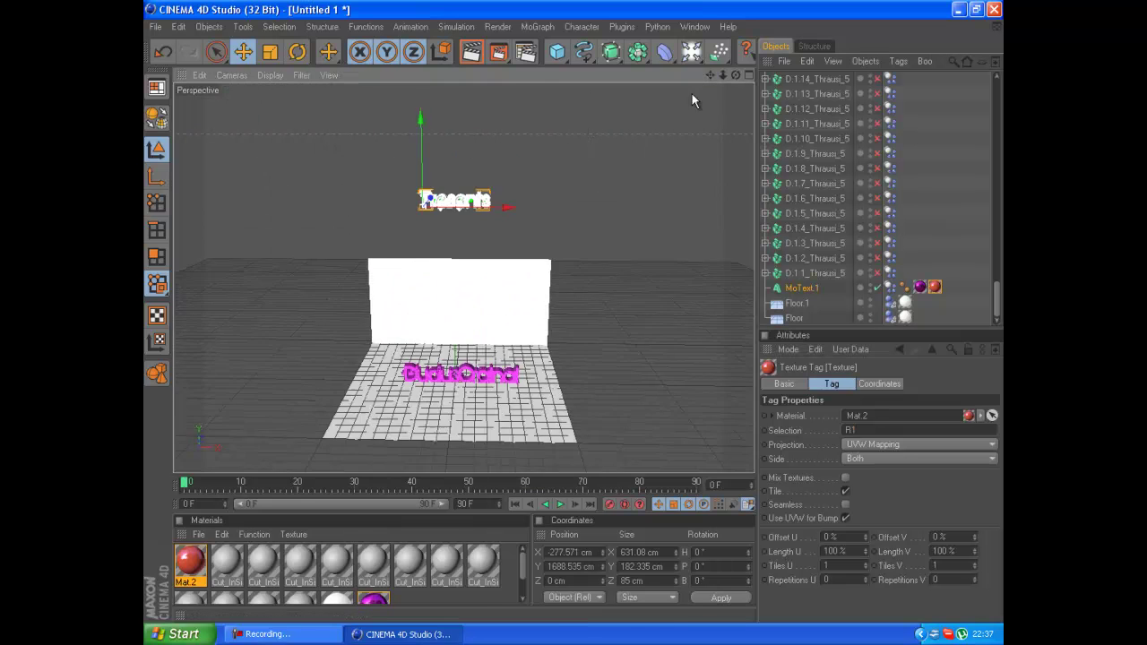
left_click_drag(690, 105, 581, 162, "alt")
key("ctrl+r")
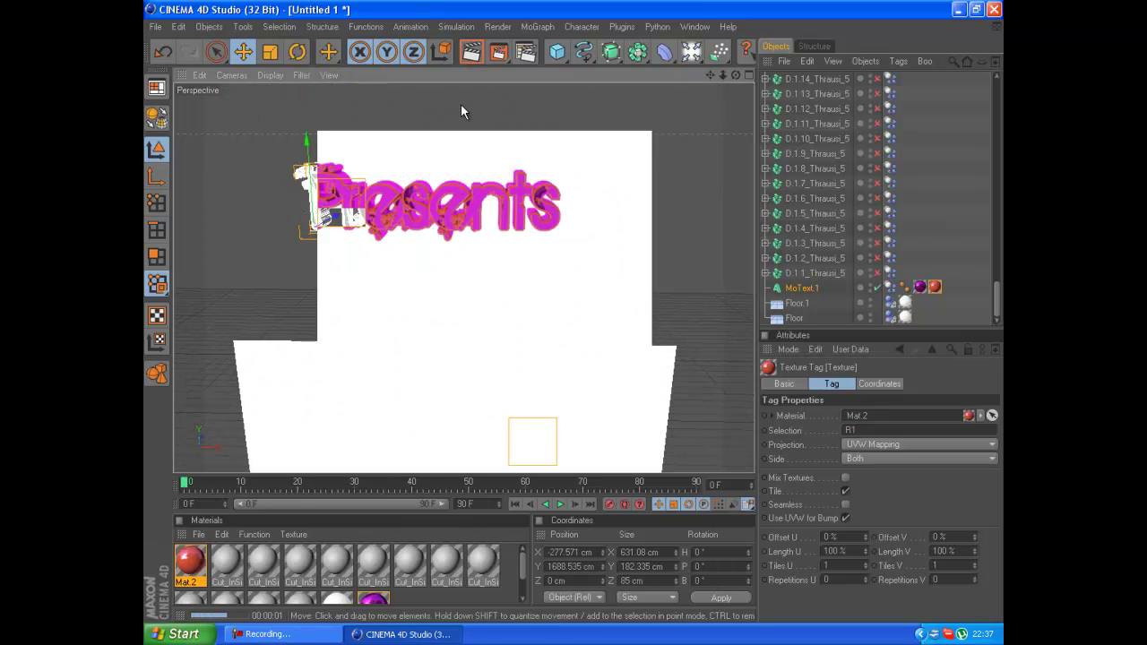
double_click(919, 286)
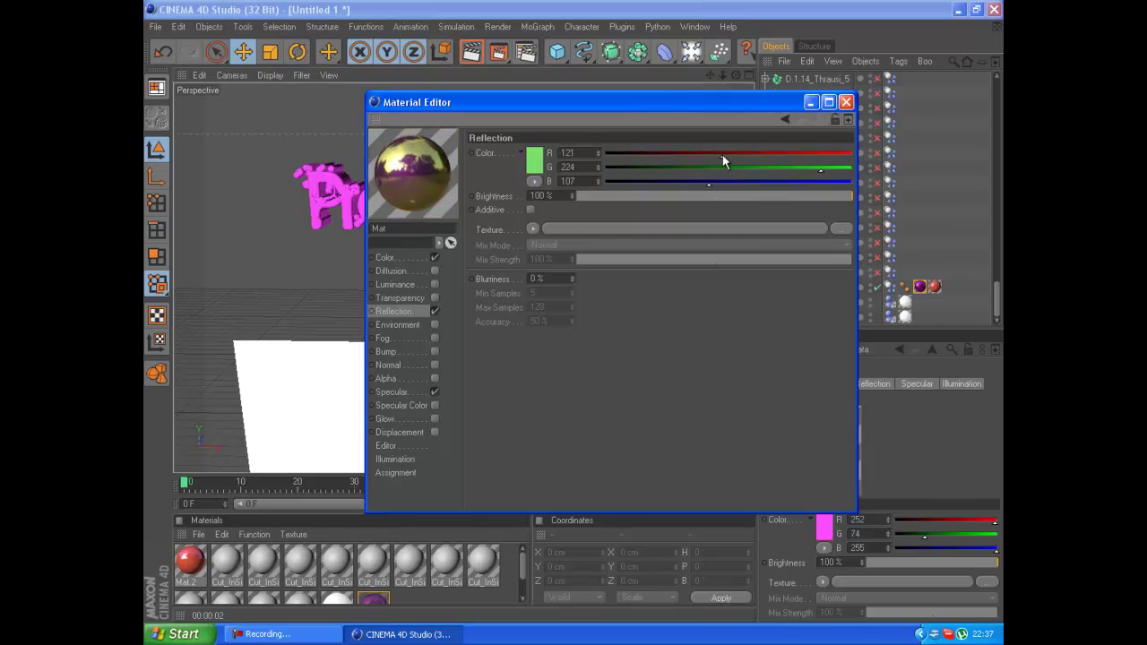
left_click(846, 102)
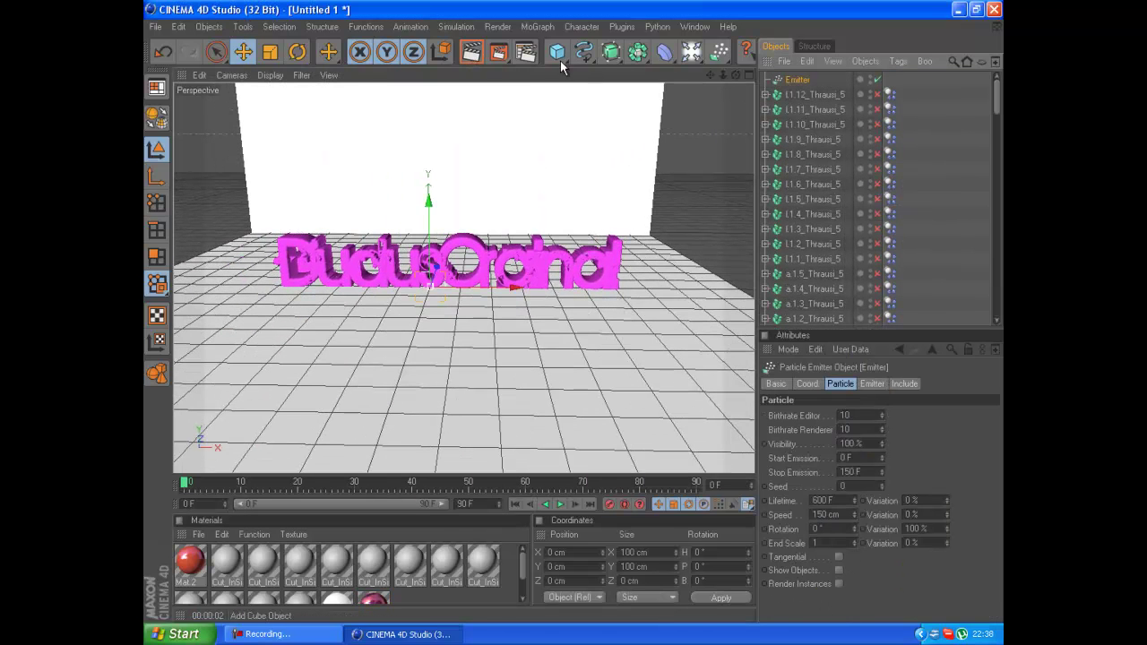
Add a cube sized 65 cm.
left_click(556, 52)
type("65")
key("Tab")
type("65")
key("Tab")
type("65")
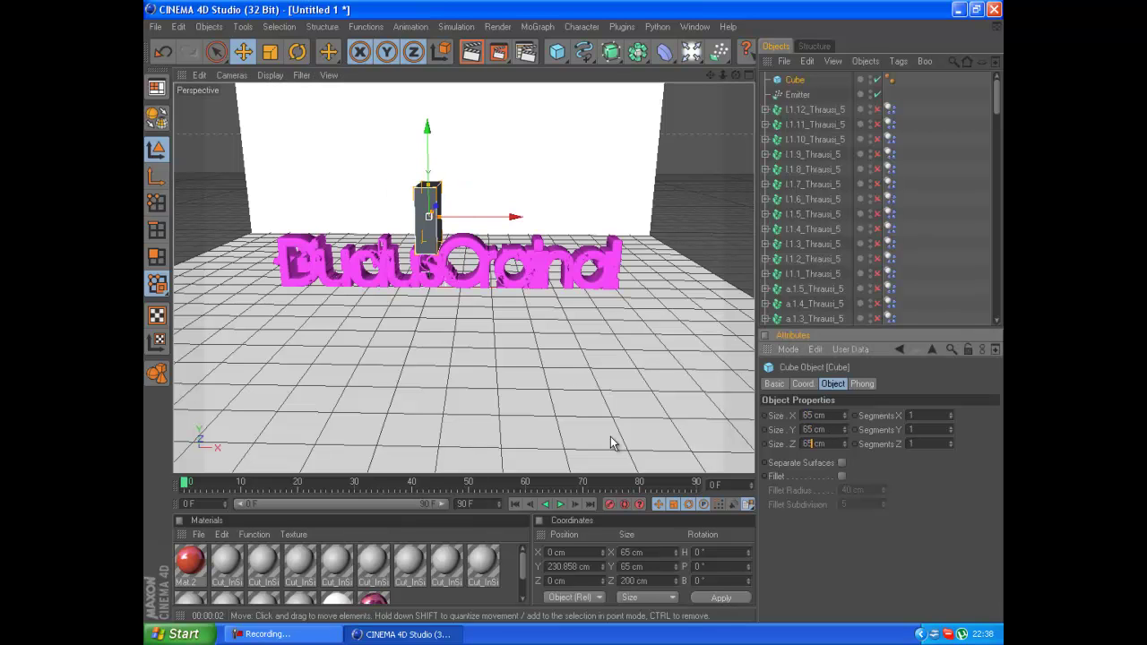
key("Return")
Put the cube in a Cloner with a rigid body tag and nest the Cloner under the Emitter.
left_click(538, 26)
left_click(526, 135)
right_click(793, 95)
left_click(793, 94)
mouse_move(790, 95)
left_mouse_down()
mouse_move(862, 115)
mouse_move(817, 111)
left_mouse_up()
Set the timeline end and the emitter's stop emission frame to 210.
double_click(468, 503)
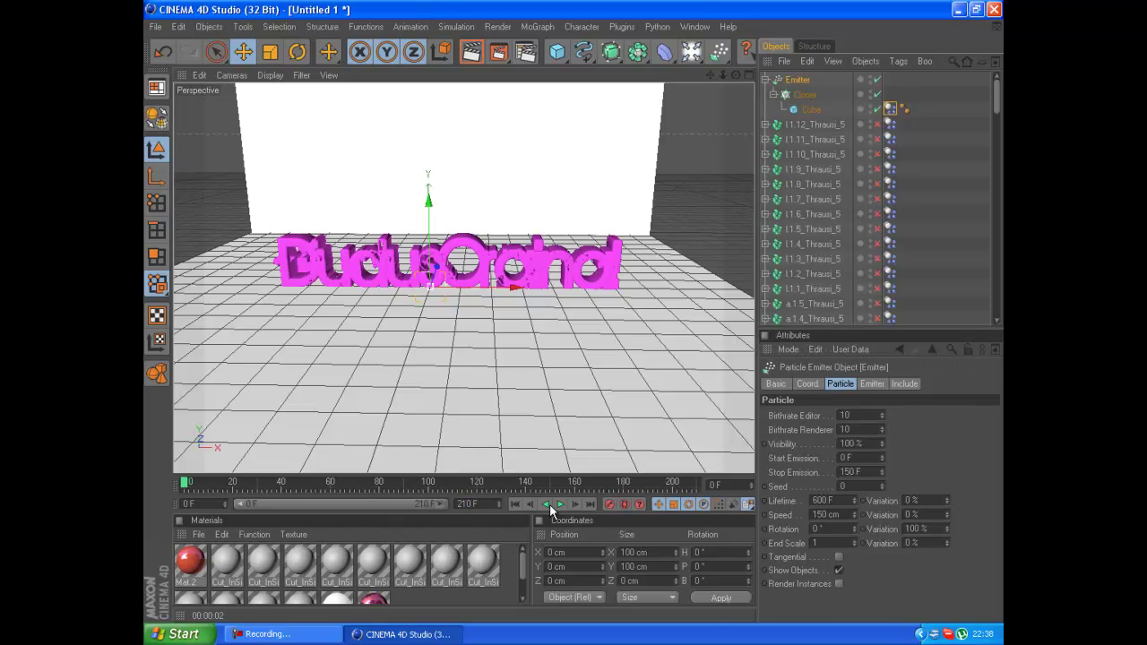
double_click(846, 472)
type("210")
key("Return")
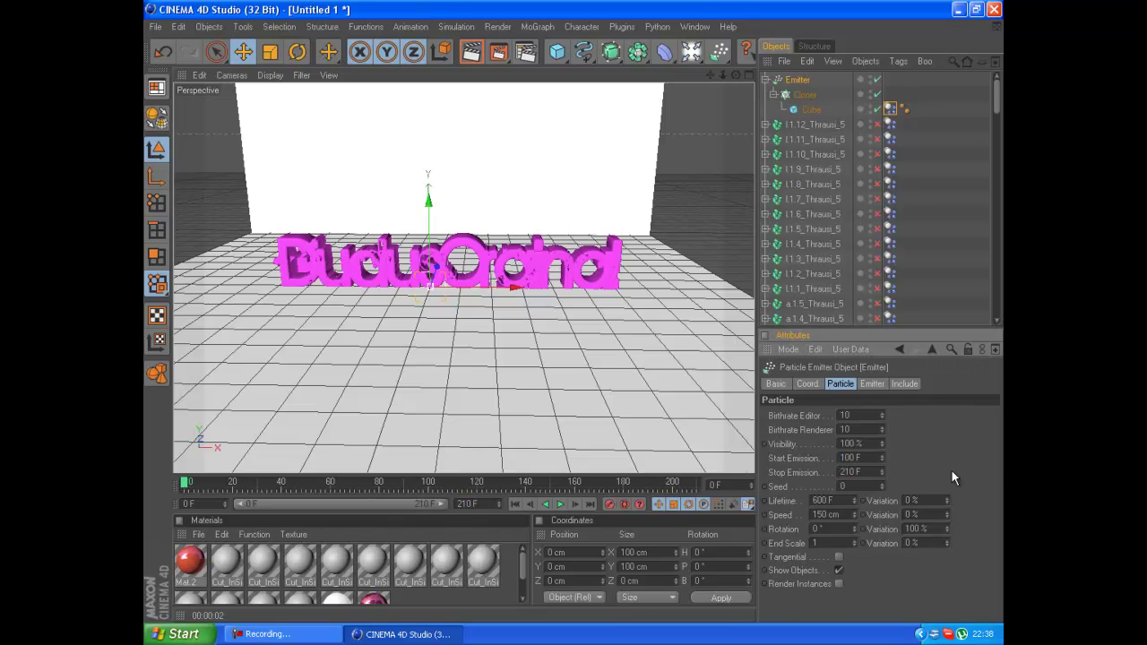
left_click(804, 94)
left_click(797, 79)
mouse_move(589, 302)
left_mouse_down("alt")
mouse_move(602, 318)
mouse_move(581, 320)
mouse_move(493, 258)
left_mouse_up("alt")
mouse_move(574, 285)
left_mouse_down("alt")
mouse_move(574, 317)
mouse_move(599, 317)
left_mouse_up("alt")
Create Mat.3, colour it bright green (0, 255, 0), and drag it onto the cube.
key("ctrl+n")
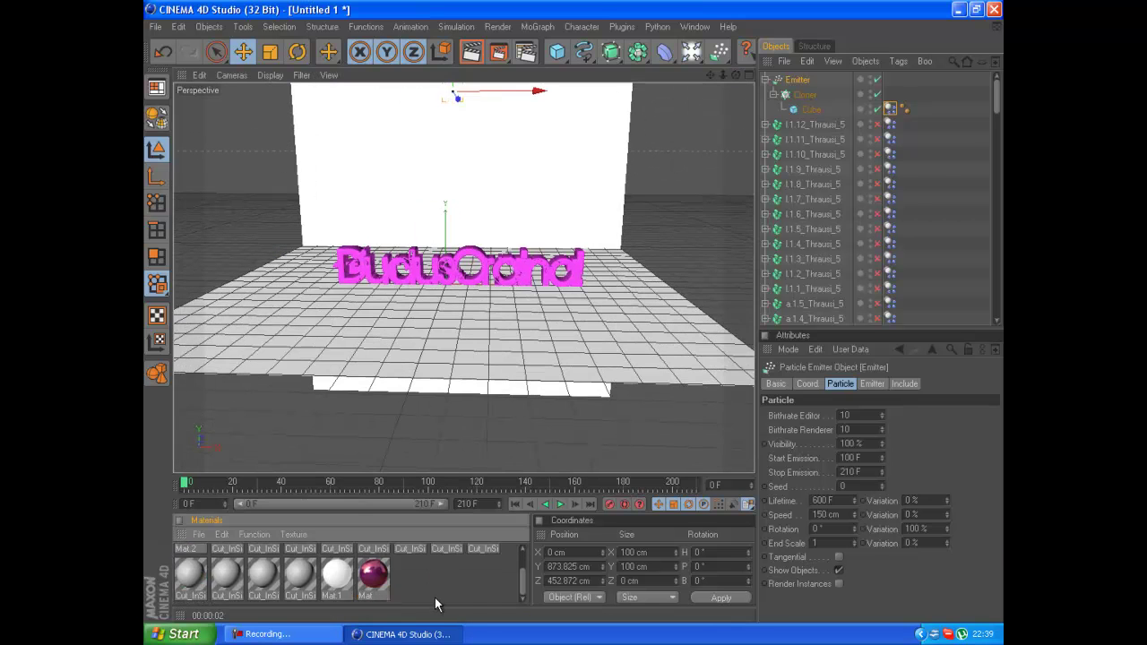
double_click(189, 559)
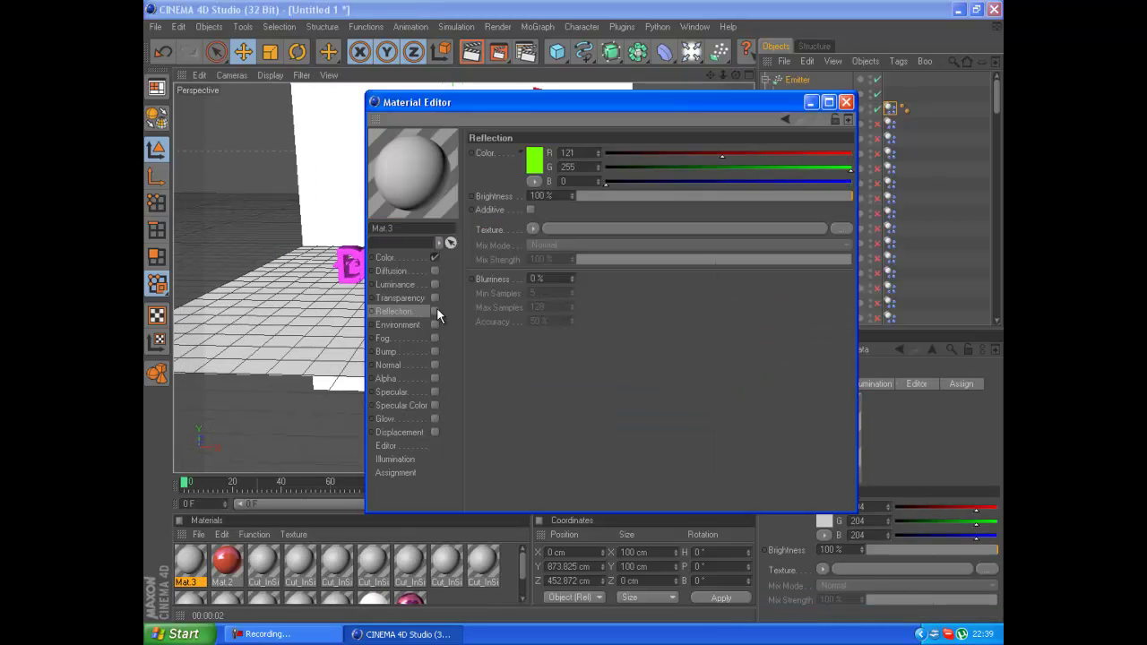
left_click(385, 258)
left_click(240, 587)
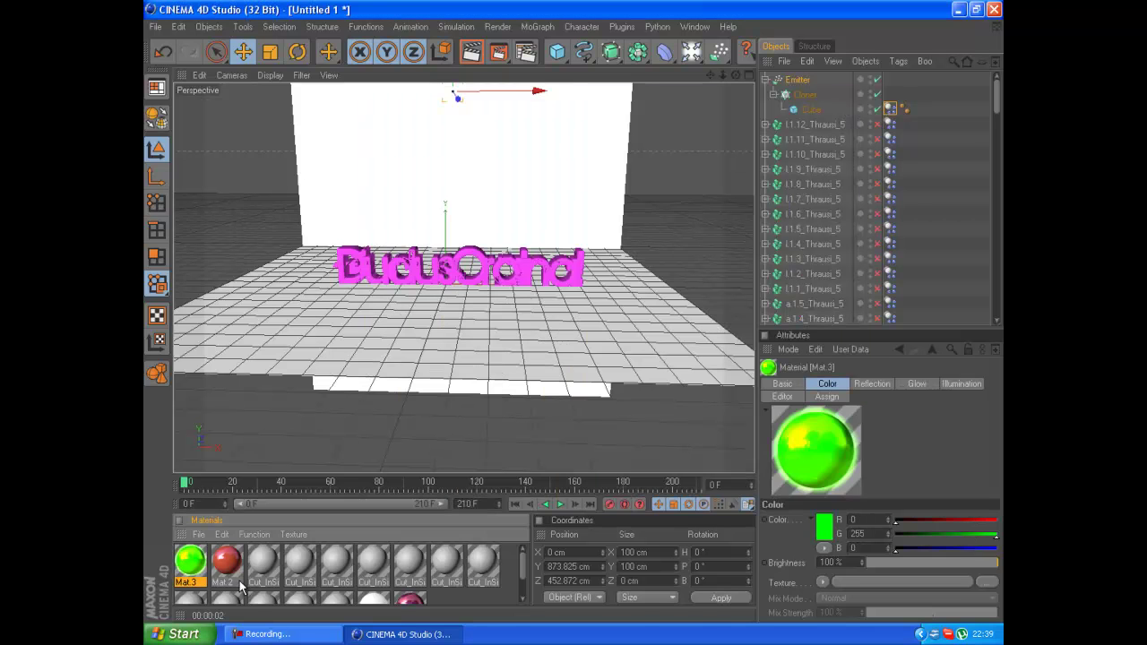
left_click_drag(240, 587, 914, 108)
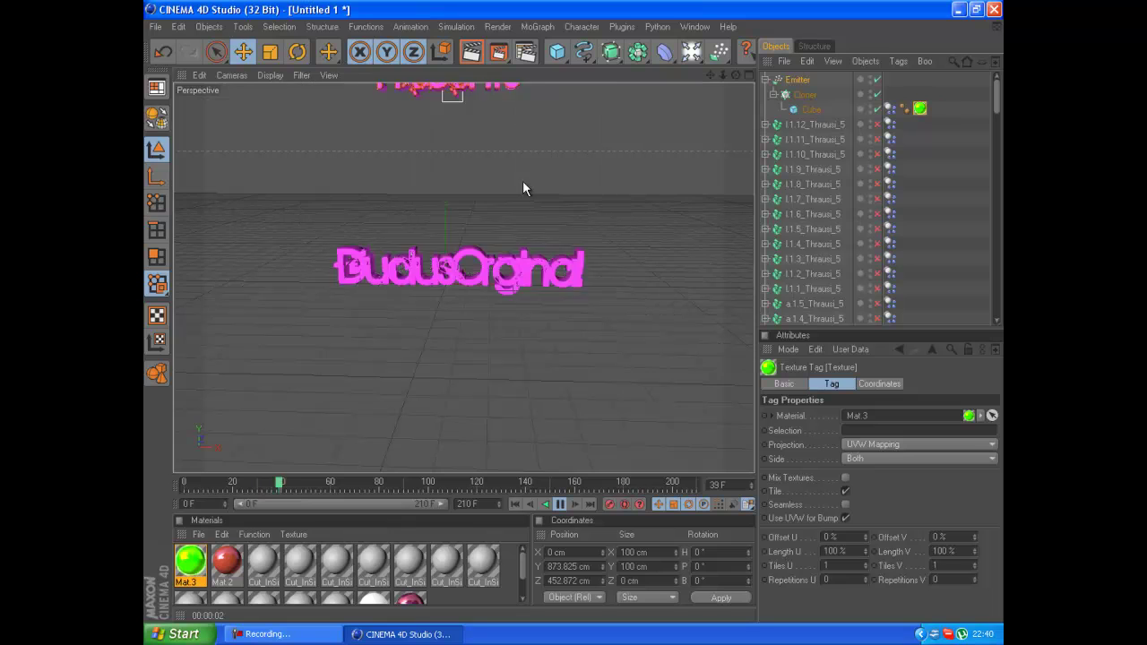
Play the cube impact to frame 122, render it, rewind to frame 0, and add a camera.
left_click(560, 504)
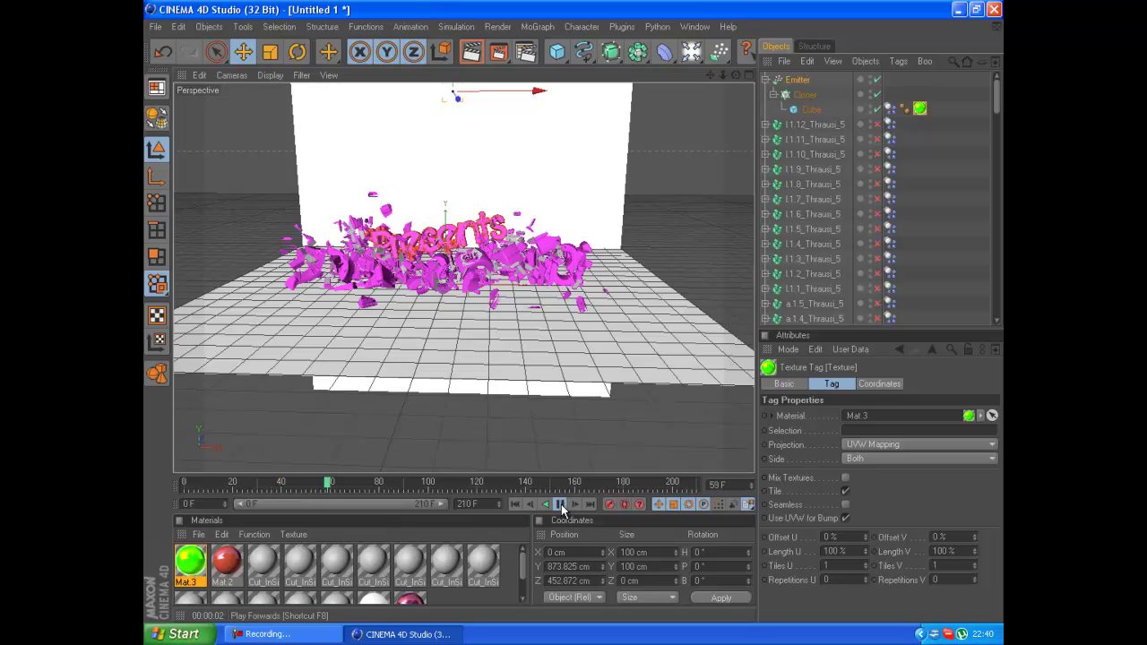
left_click(561, 506)
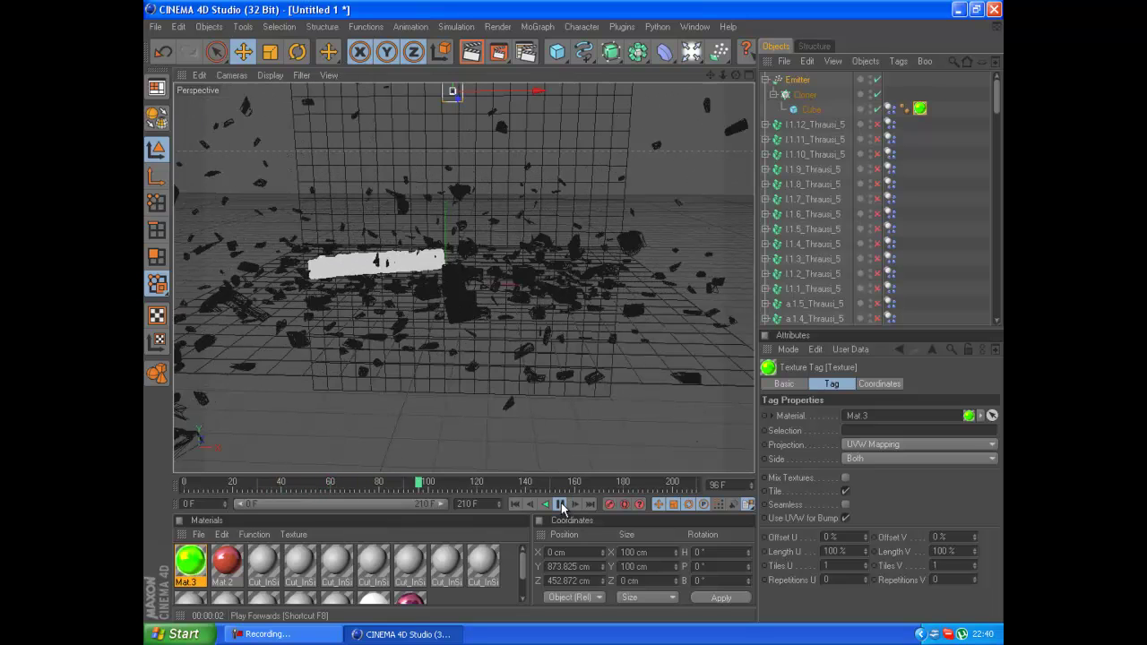
left_click(561, 505)
left_click(471, 52)
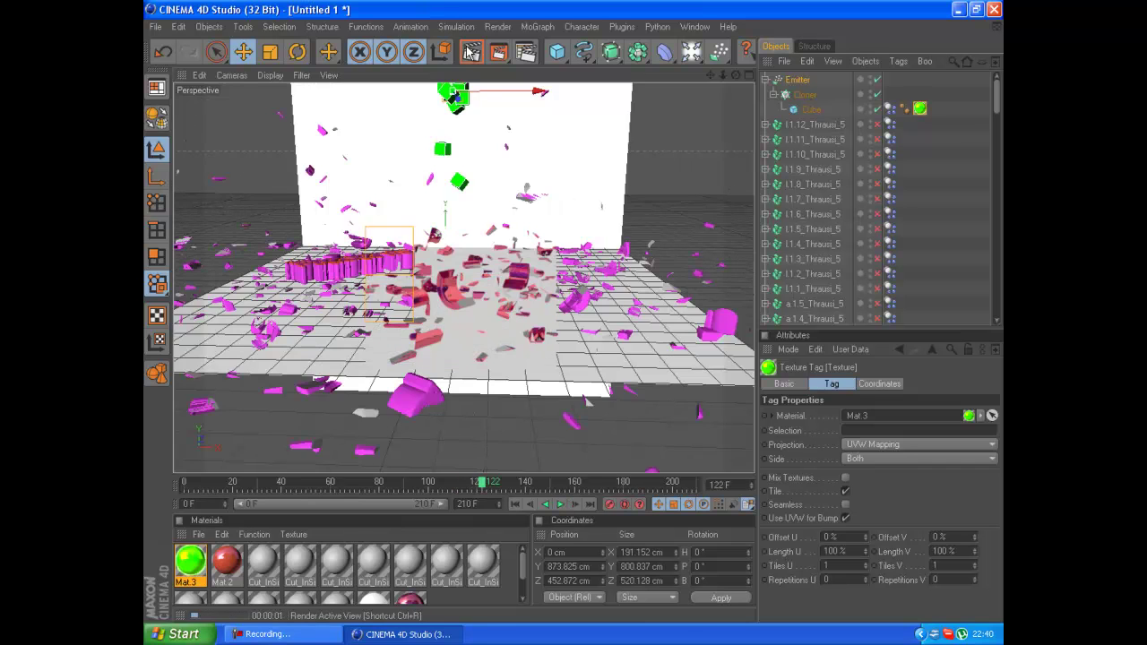
left_click(515, 504)
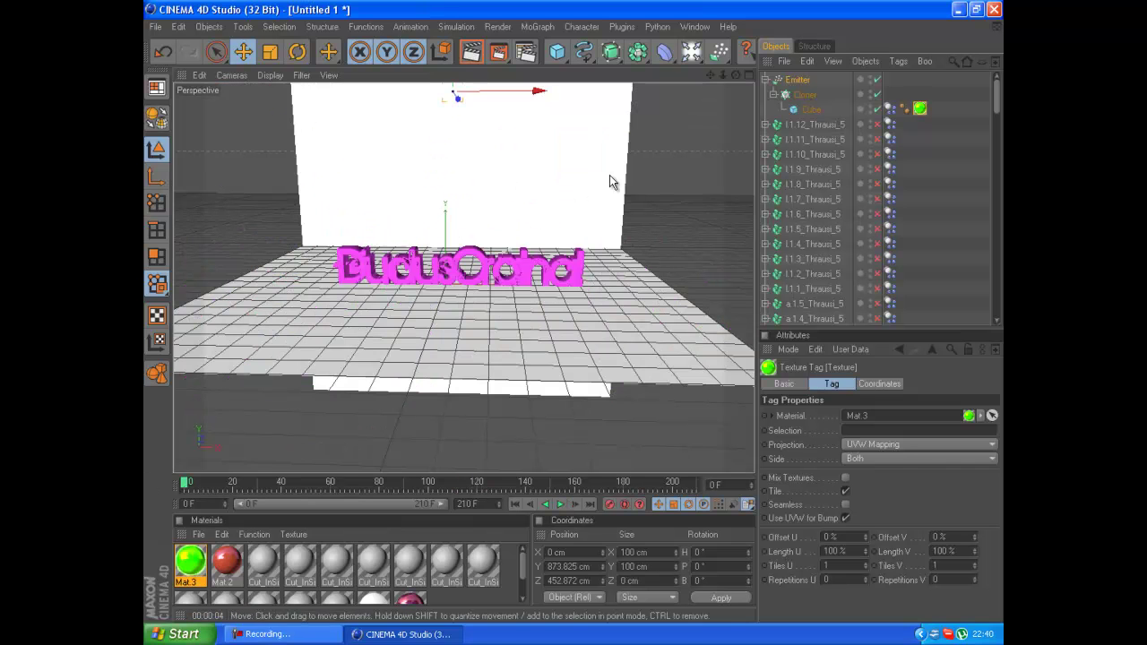
left_click(691, 52)
mouse_move(538, 305)
left_mouse_down("alt")
mouse_move(596, 306)
mouse_move(576, 319)
left_mouse_up("alt")
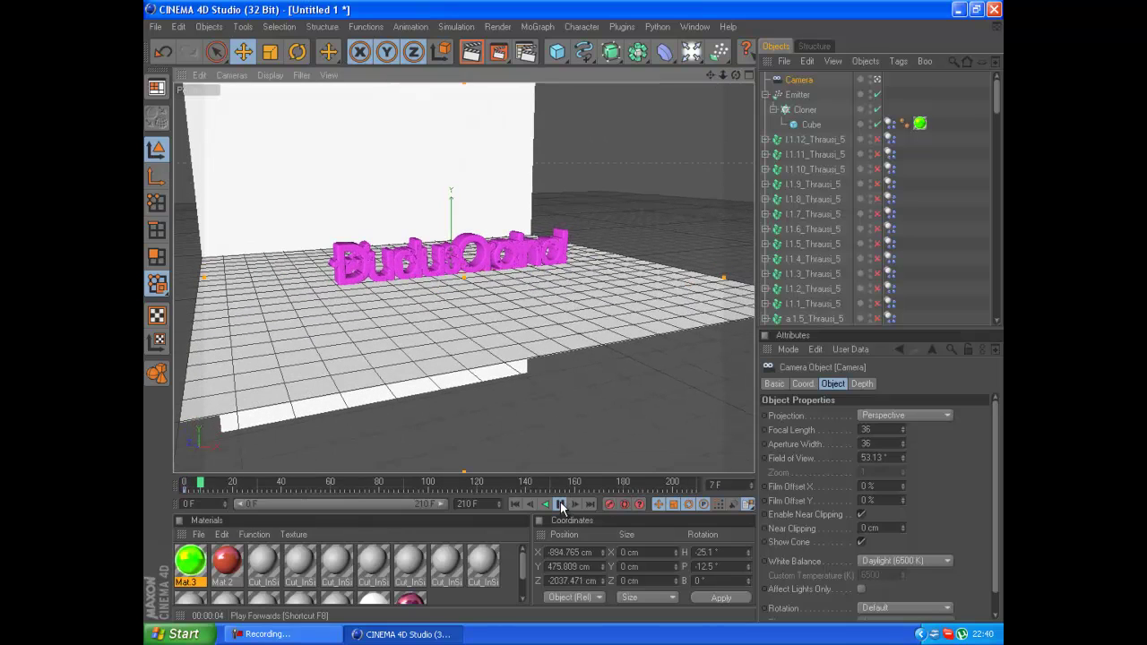
Move the camera to a new angle and play the shattering animation to check it.
mouse_move(731, 74)
left_mouse_down()
mouse_move(624, 122)
mouse_move(614, 315)
mouse_move(568, 331)
mouse_move(717, 79)
mouse_move(584, 318)
mouse_move(592, 376)
left_mouse_up()
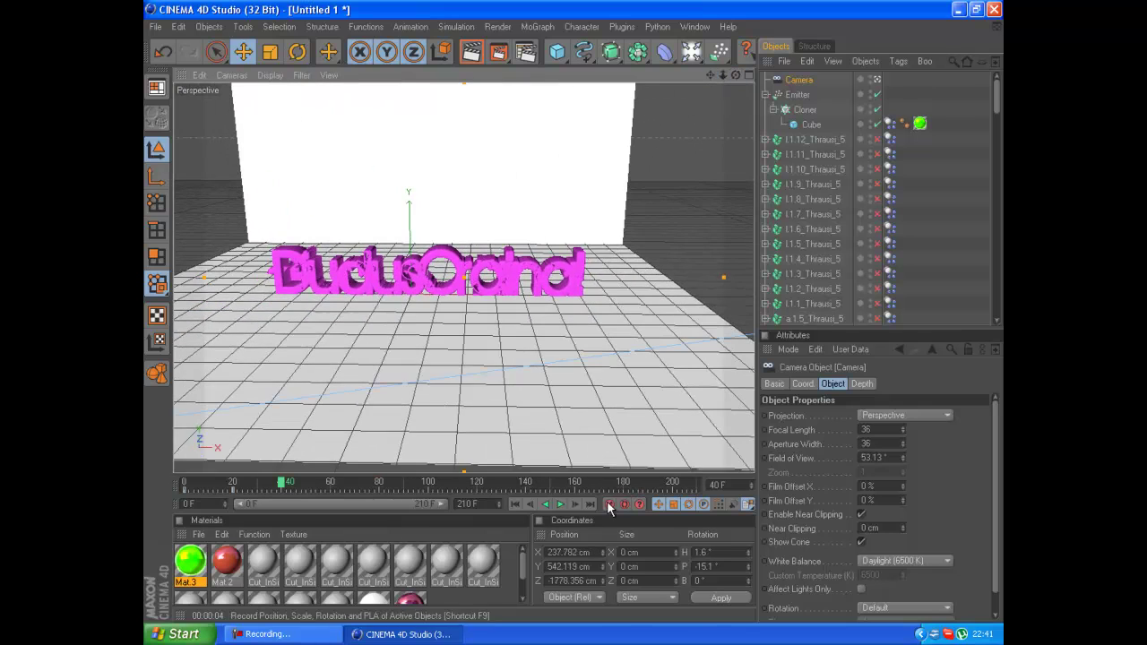
left_click(563, 507)
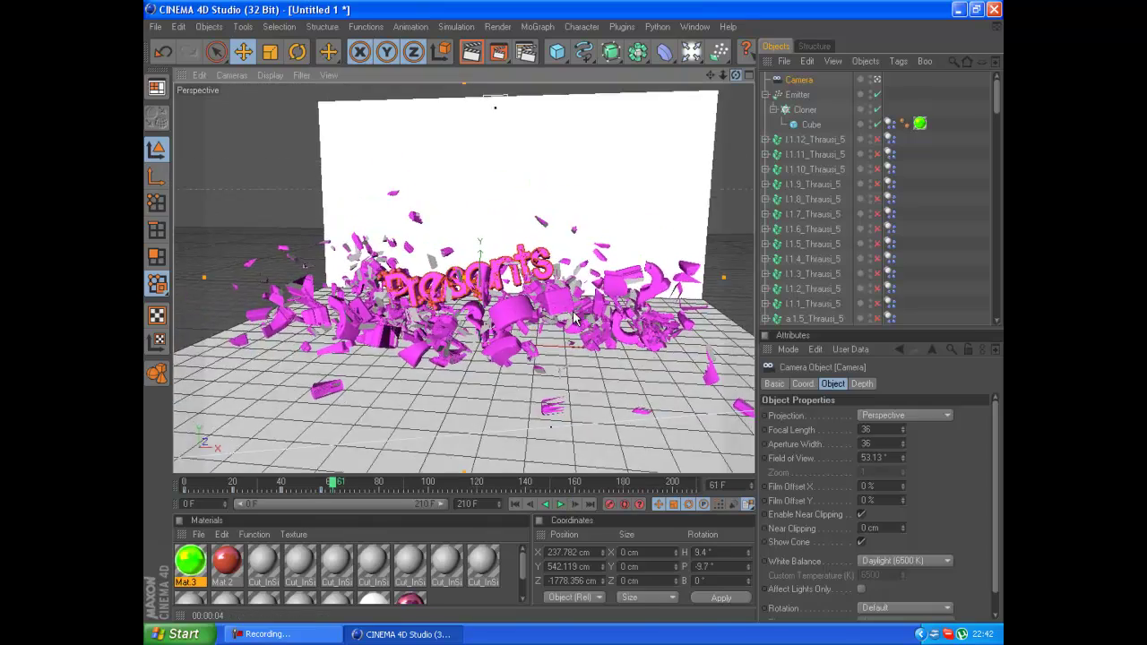
left_click(564, 507)
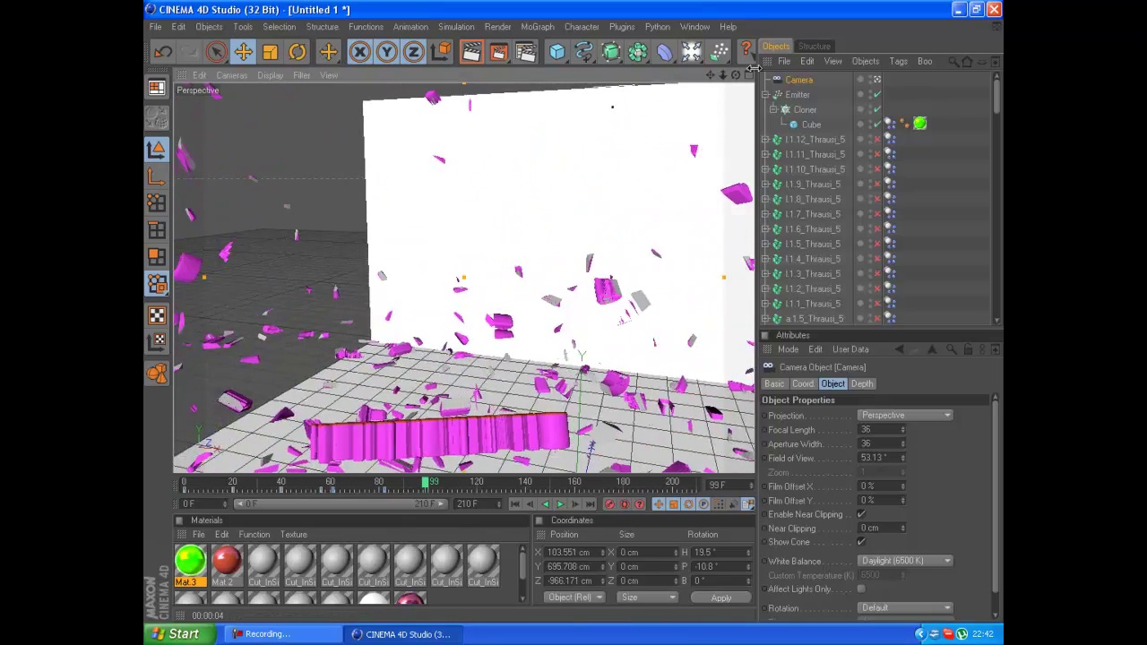
left_click_drag(576, 286, 587, 318, "alt")
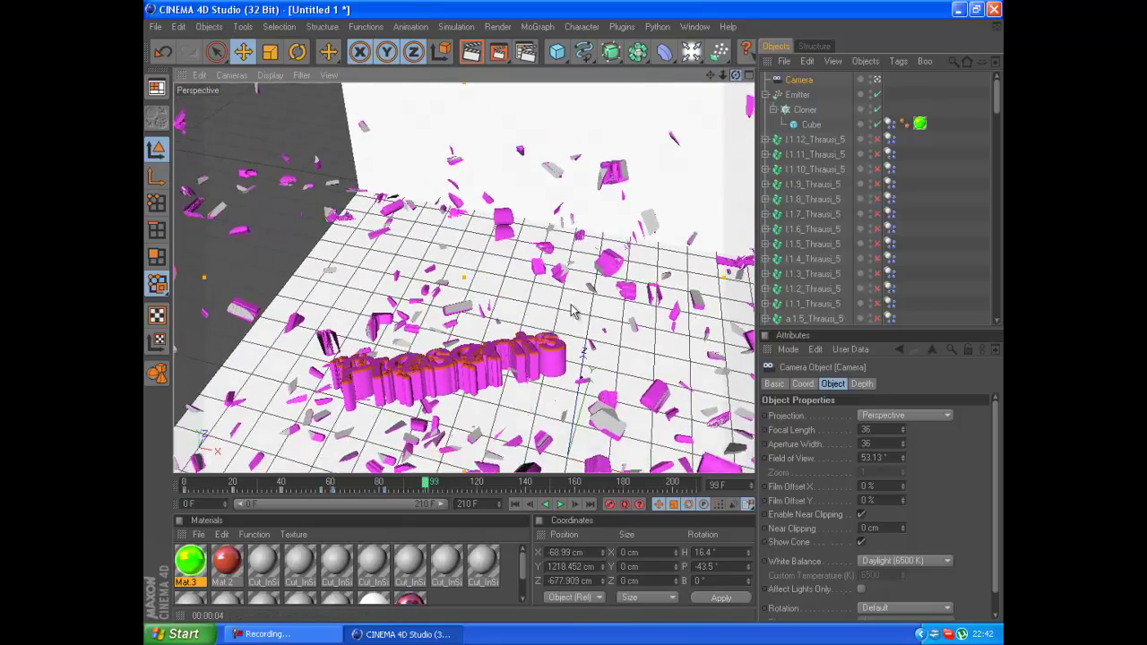
left_click(560, 504)
Orbit around the shattered Presents text from several angles, zoom in, and replay from frame 0.
mouse_move(607, 330)
left_mouse_down("alt")
mouse_move(576, 313)
mouse_move(580, 267)
left_mouse_up("alt")
left_click_drag(627, 323, 549, 321, "alt")
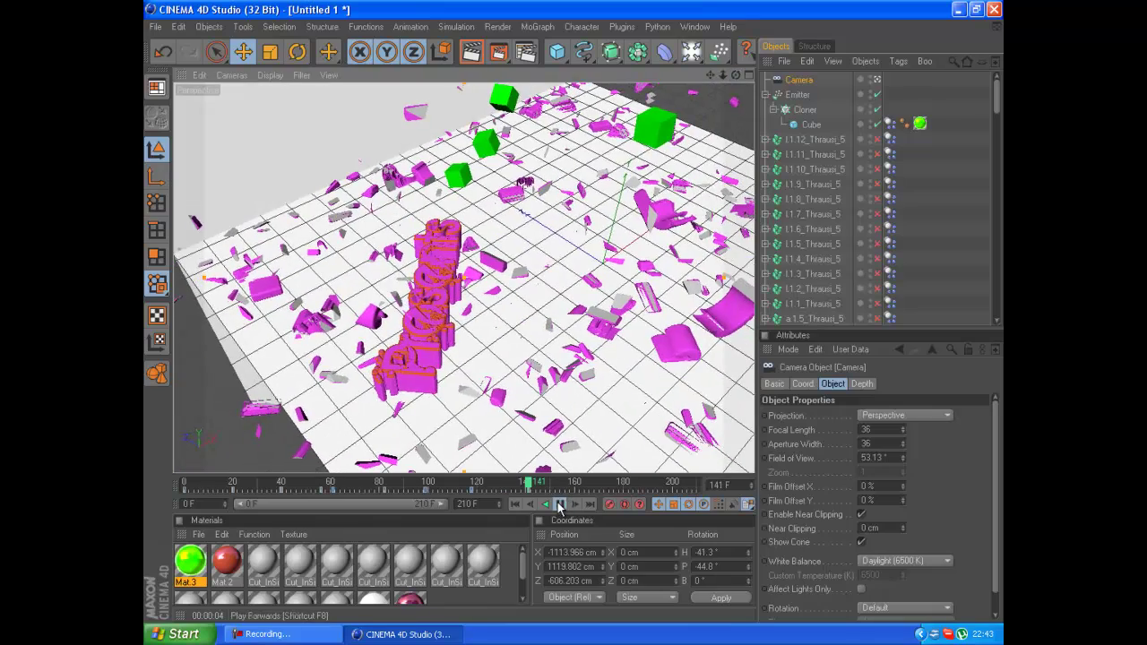
left_click_drag(484, 268, 677, 125, "alt")
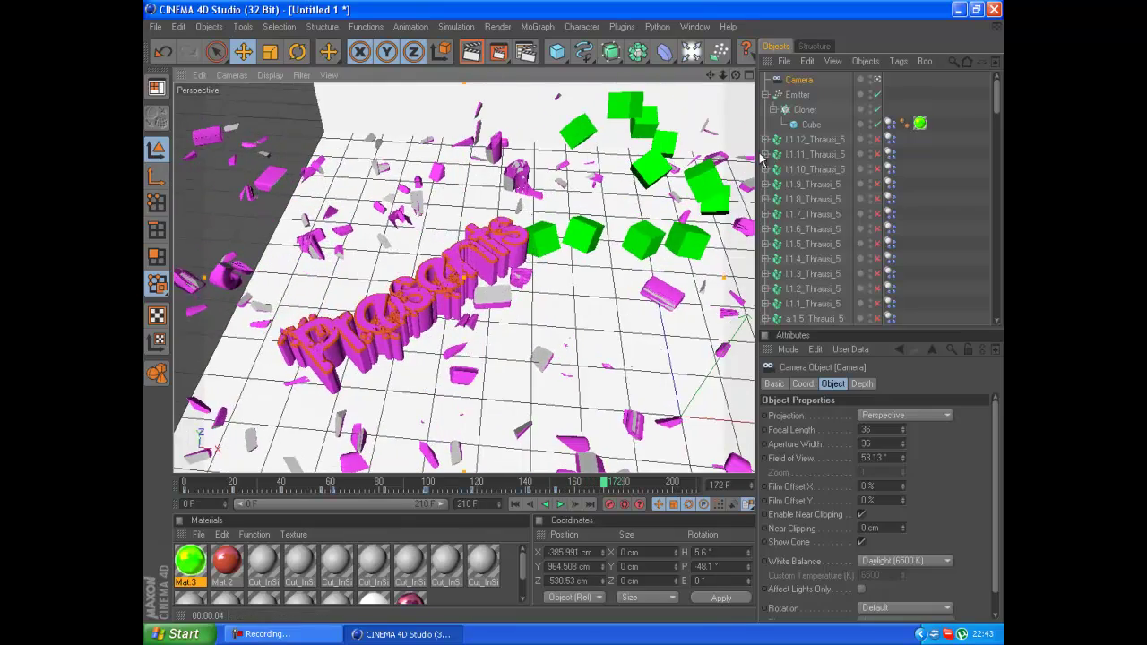
left_click_drag(759, 157, 560, 508, "alt")
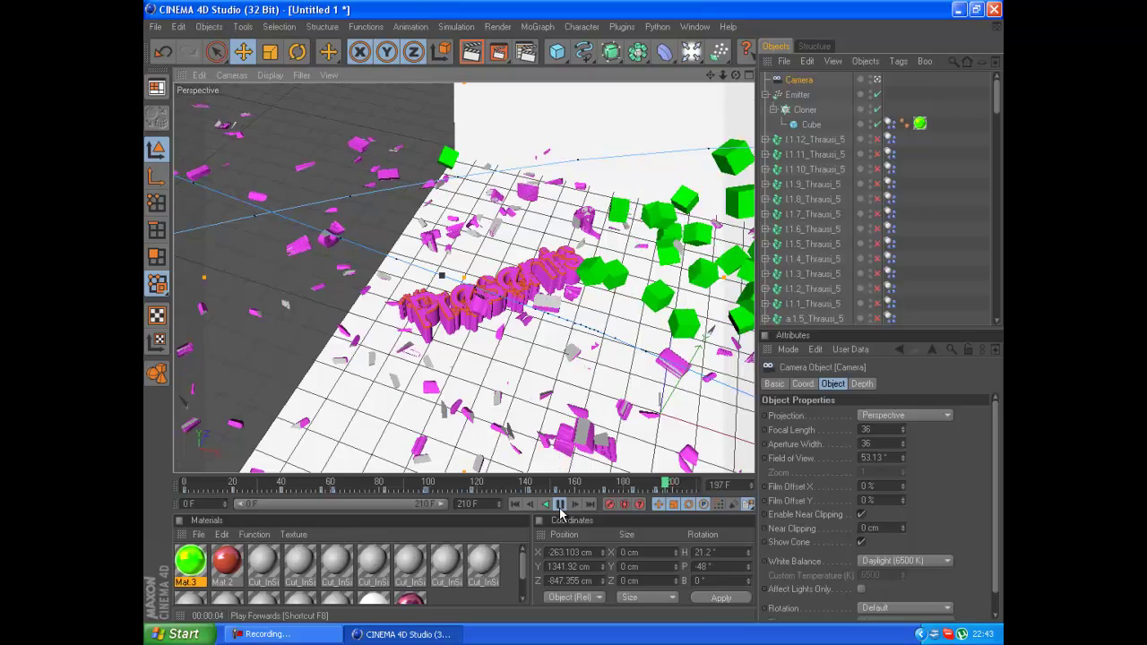
scroll(557, 305, "up", 5)
scroll(562, 302, "up", 3)
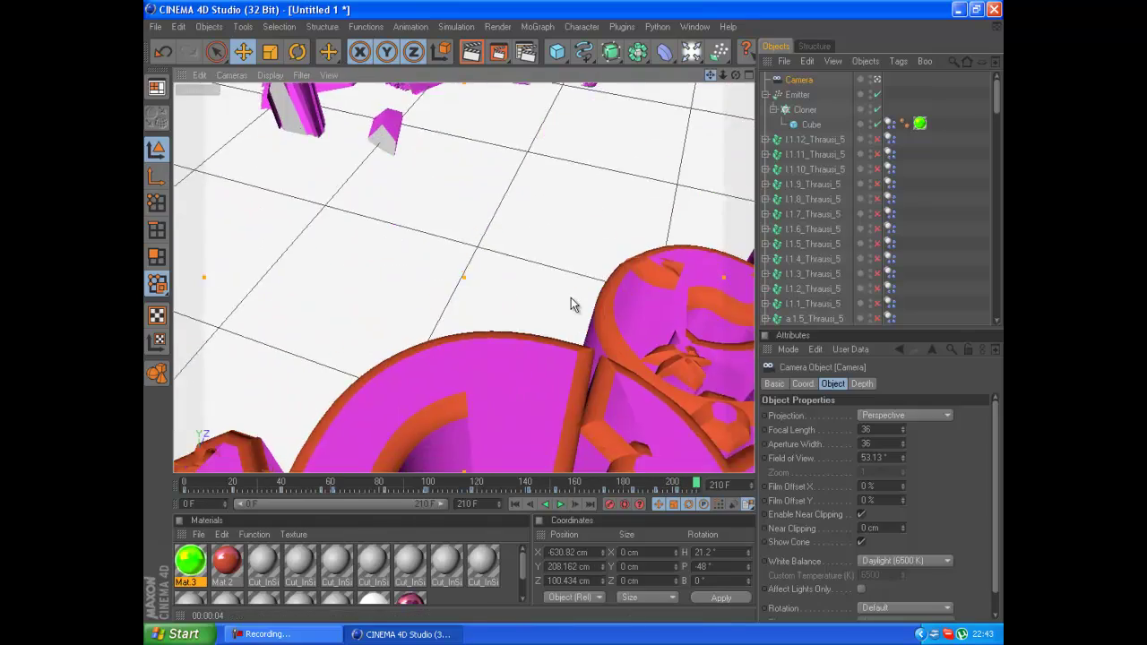
scroll(630, 388, "up", 3)
left_click(559, 504)
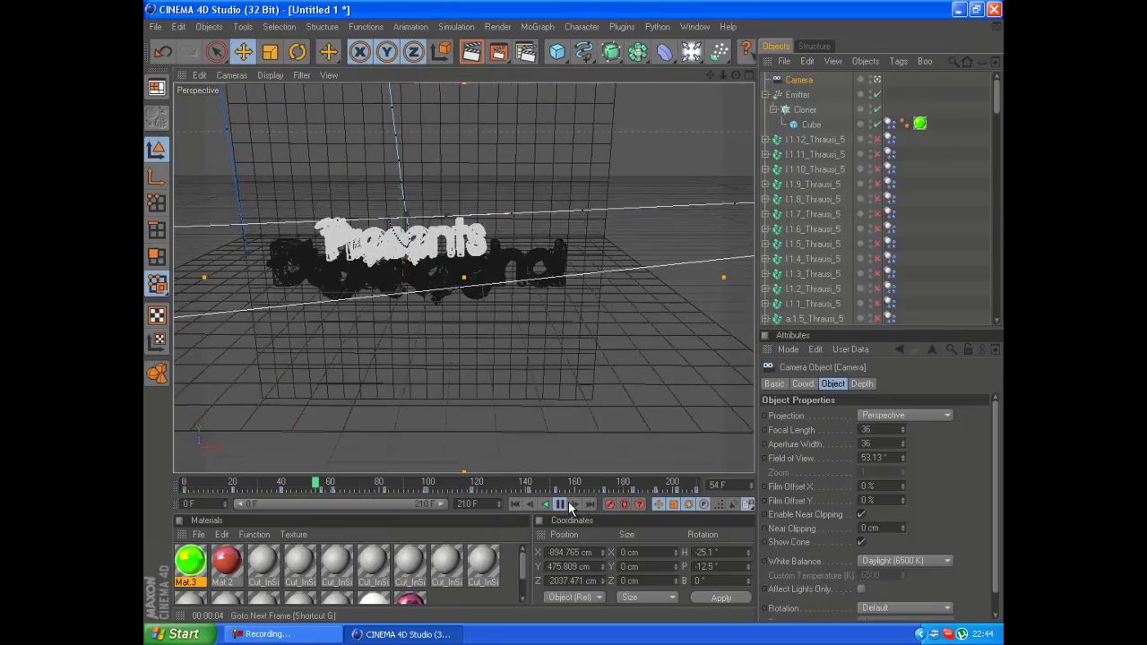
Rewind to frame 0 and set the render output to 1280 width with All Frames.
left_click(561, 505)
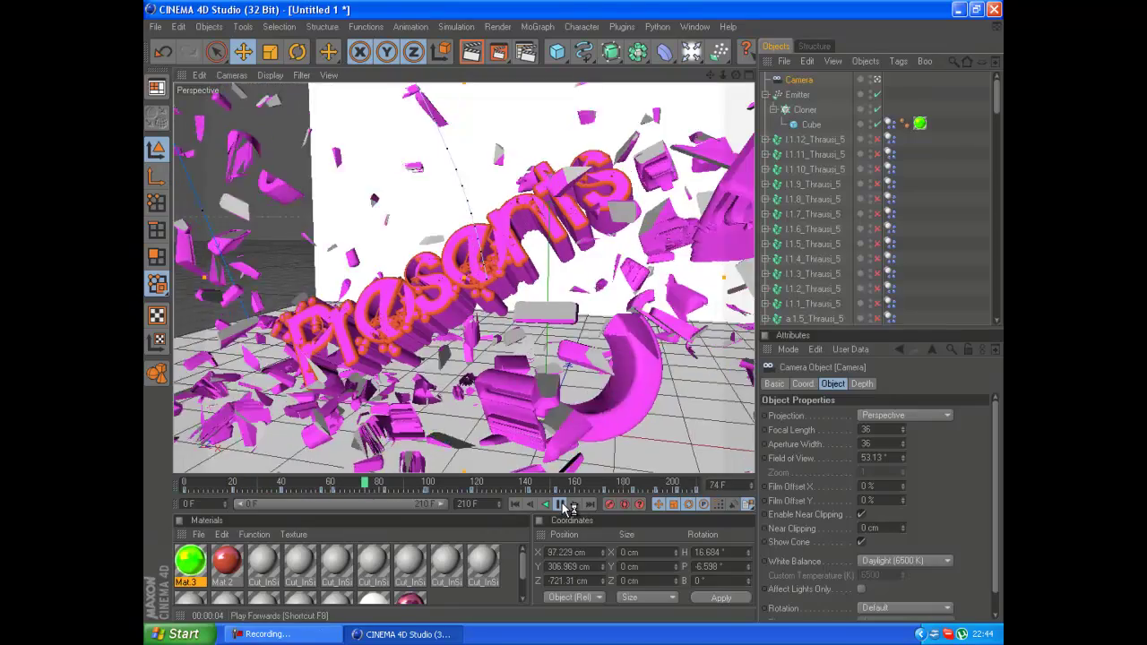
left_click(516, 503)
left_click(528, 54)
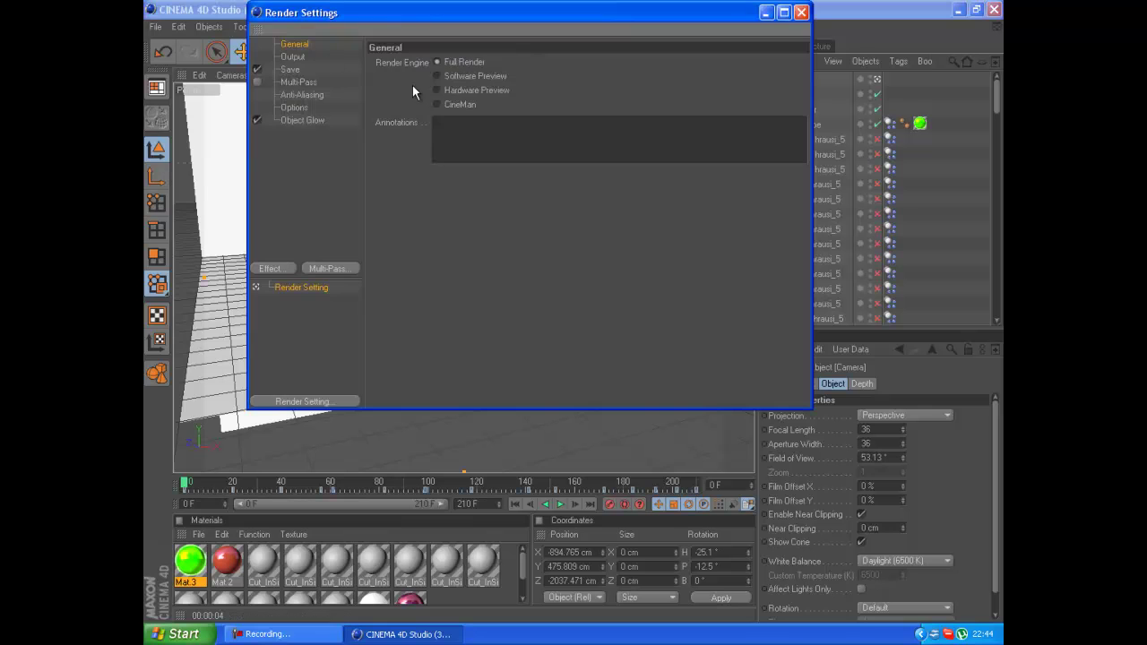
left_click(293, 56)
type("1280")
key("Tab")
left_click(565, 212)
left_click(537, 254)
Set the save location for the AVI movie and review the anti-aliasing filter options.
left_click(289, 69)
left_click(790, 89)
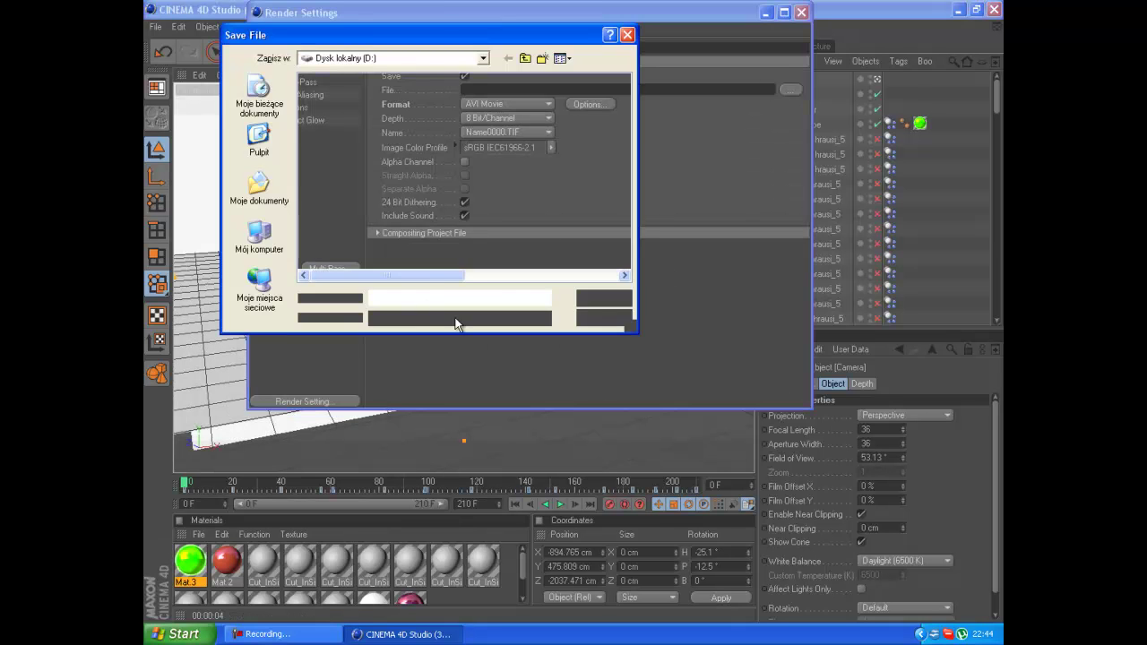
left_click(604, 299)
left_click(298, 82)
left_click(302, 94)
left_click(502, 74)
left_click(496, 105)
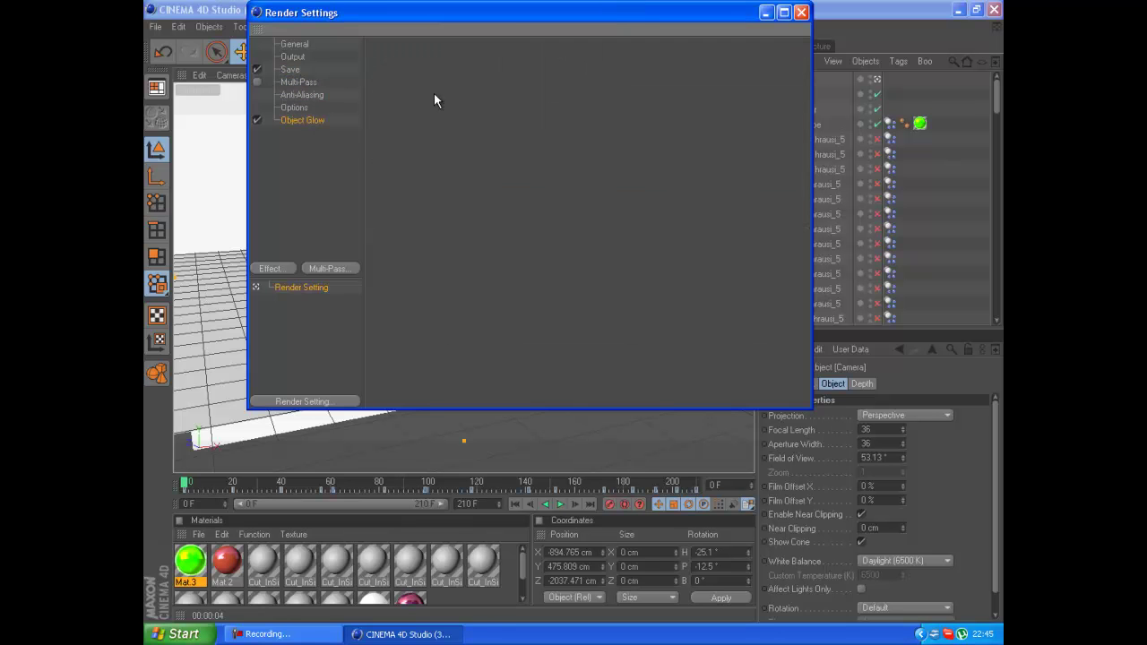
left_click(801, 12)
Start rendering the animation with Shift+R, then create a new text document on the desktop.
key("shift+r")
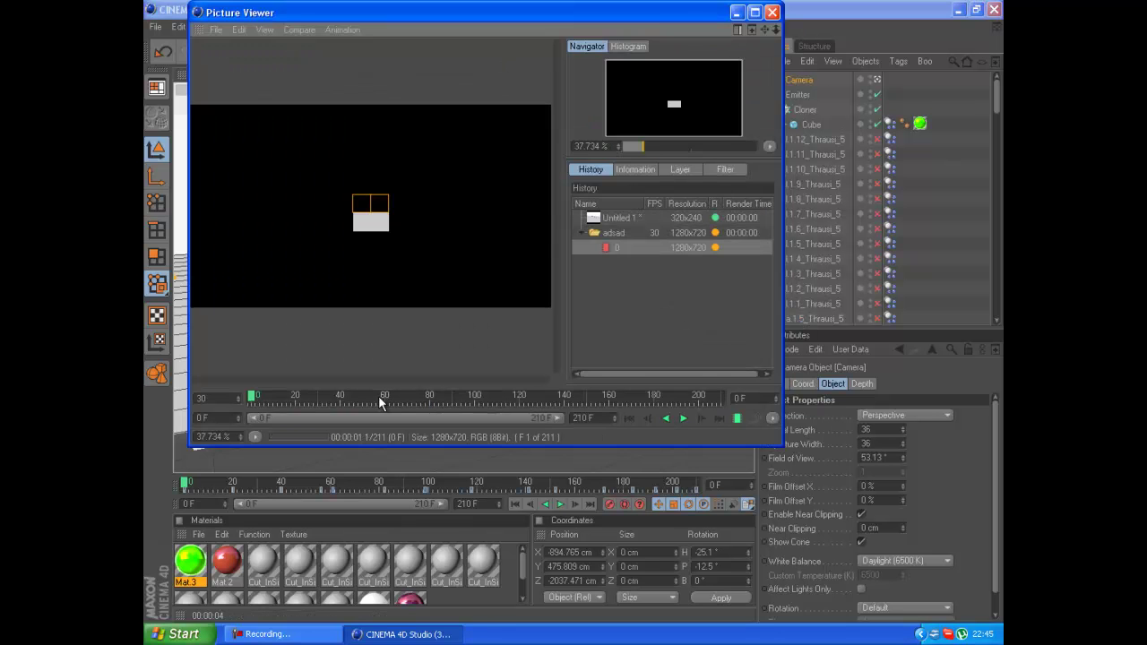
key("super+d")
right_click(427, 354)
left_click(627, 372)
Type a two-line Polish message thanking viewers for the speed-art and wishing goodnight, then close Notepad.
key("Return")
key("Return")
type("Dziękki ża")
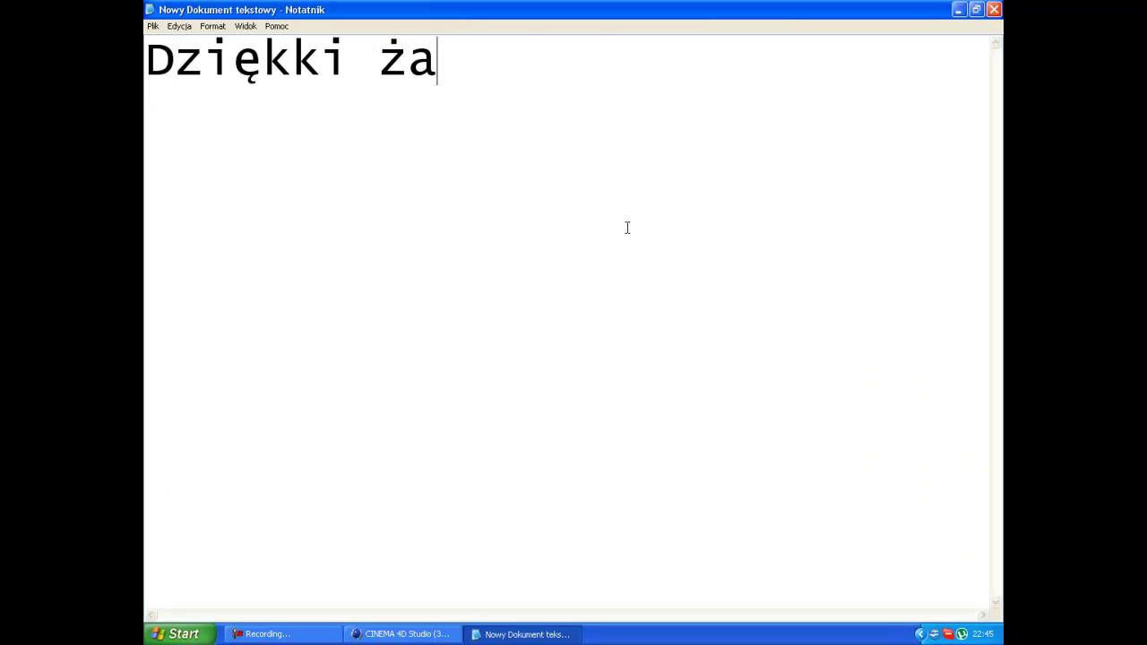
type(" Luknie")
type("Tego speed")
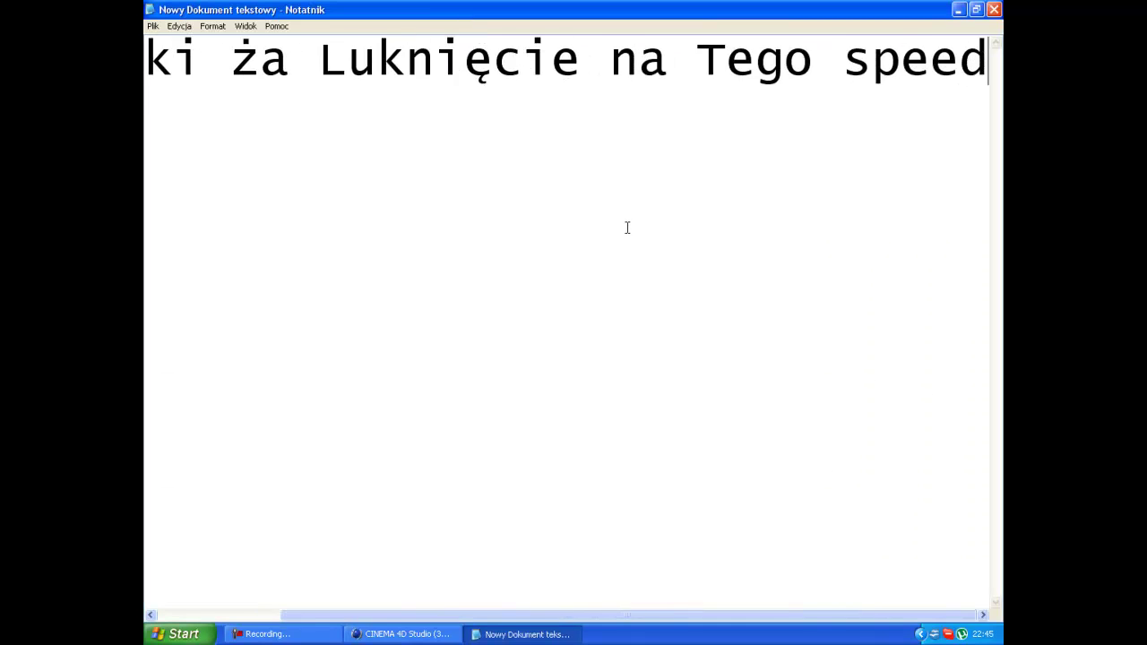
type("Arta Myślę że się podobał")
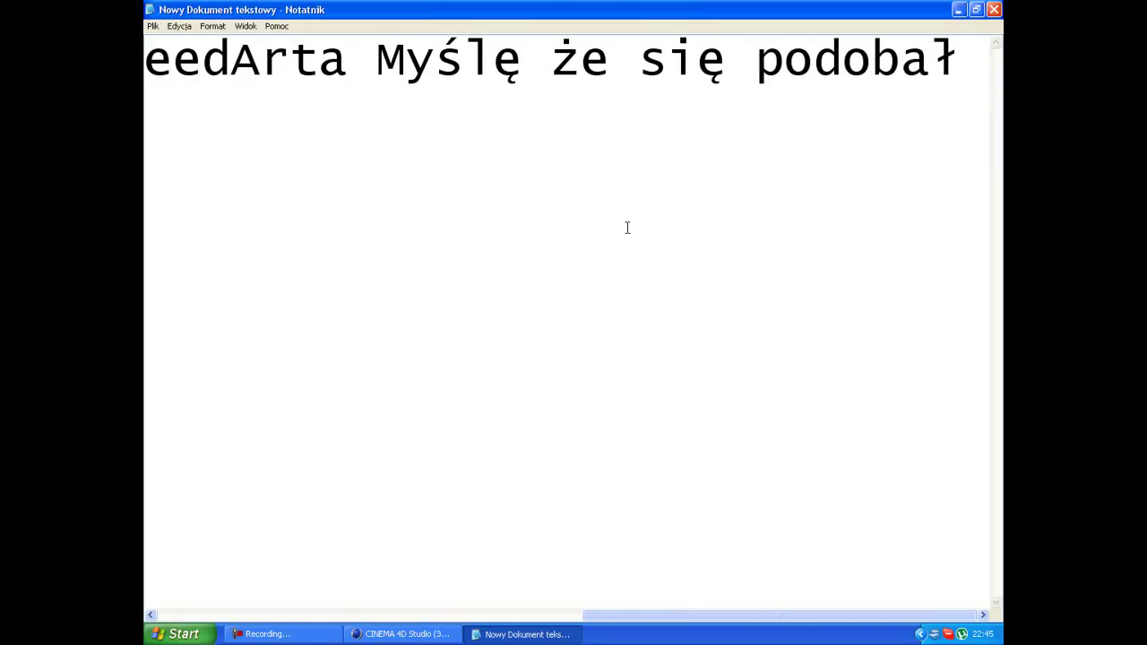
type(" tak jak wiekszość moich int")
key("Return")
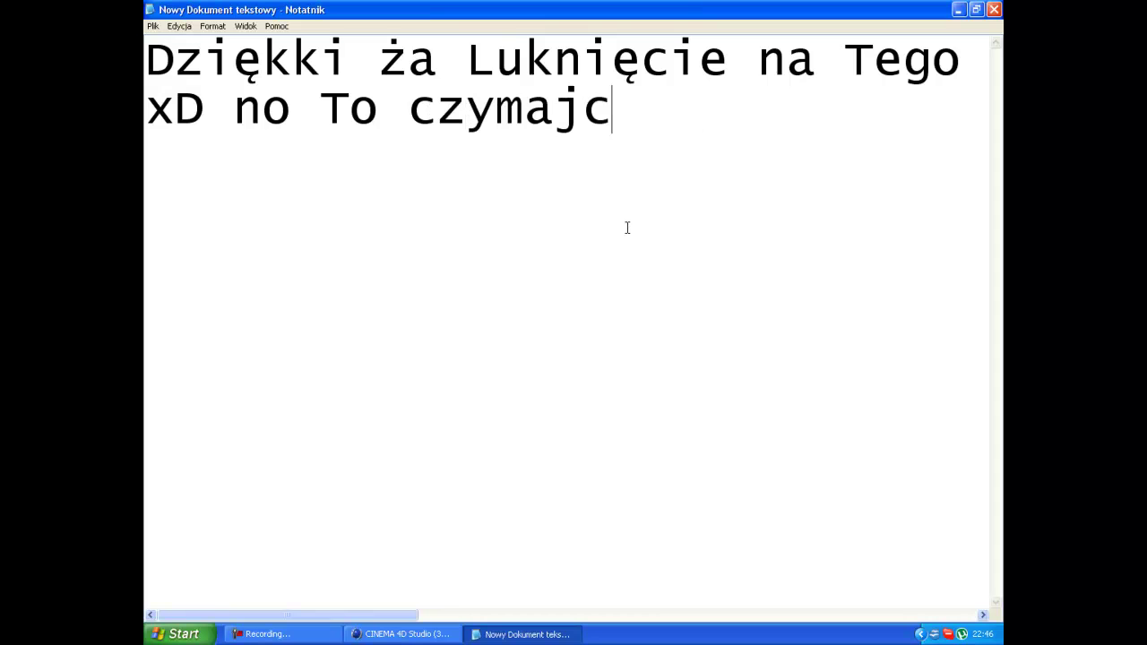
type("branoc ")
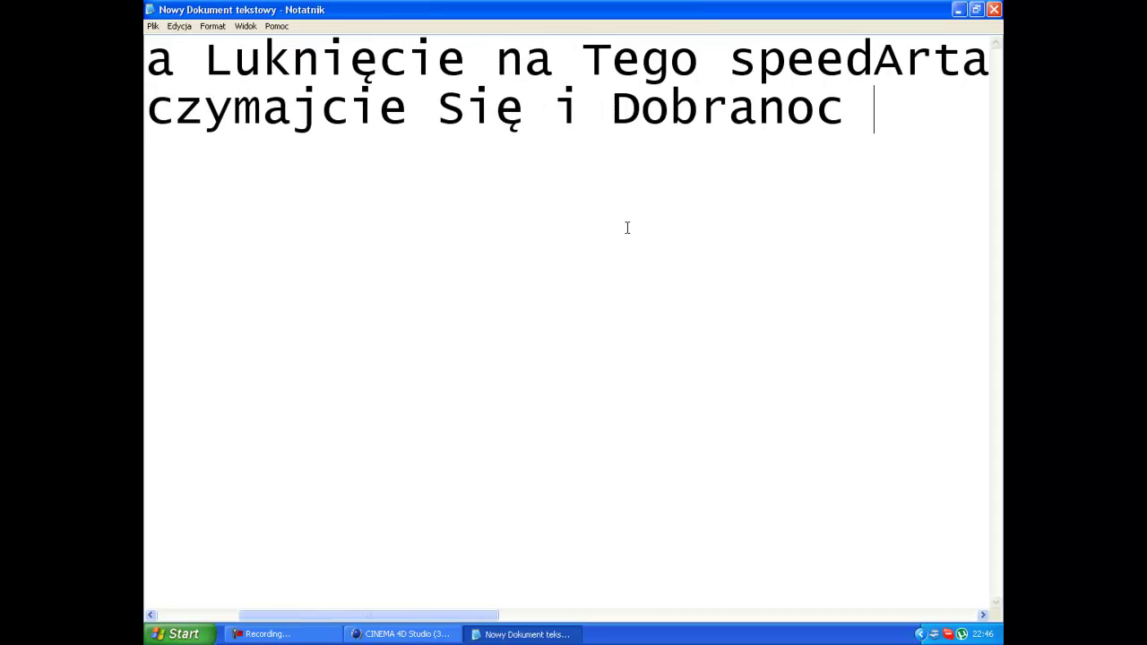
type("życzy CraCen  :) Pozd")
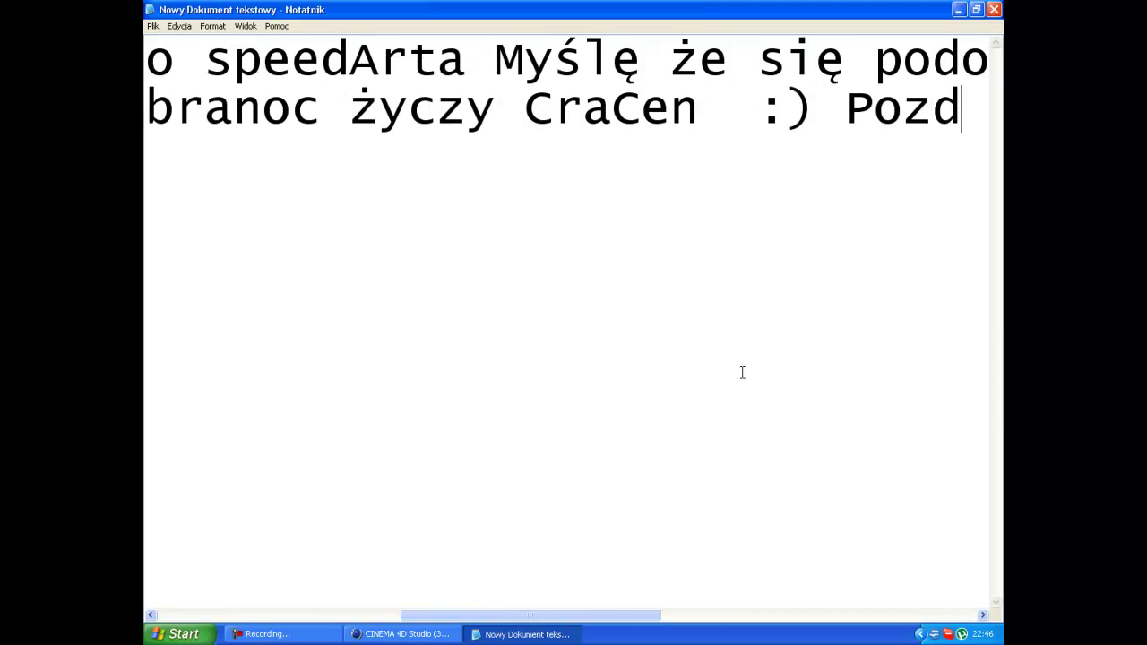
type("rownikn")
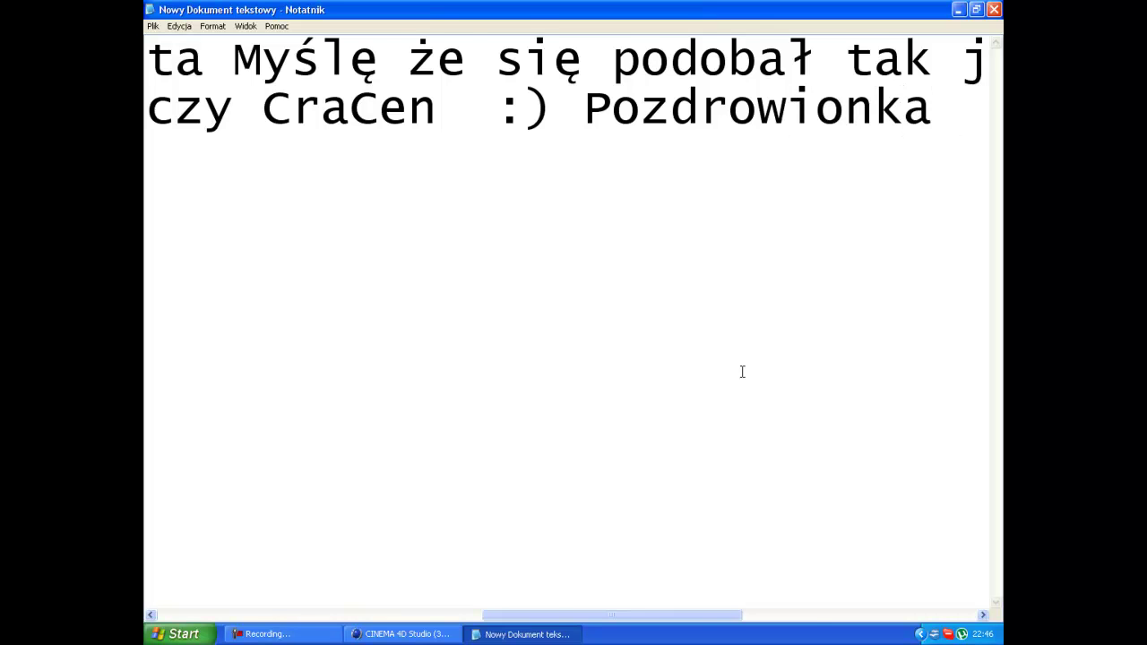
type(" :")
left_click(994, 9)
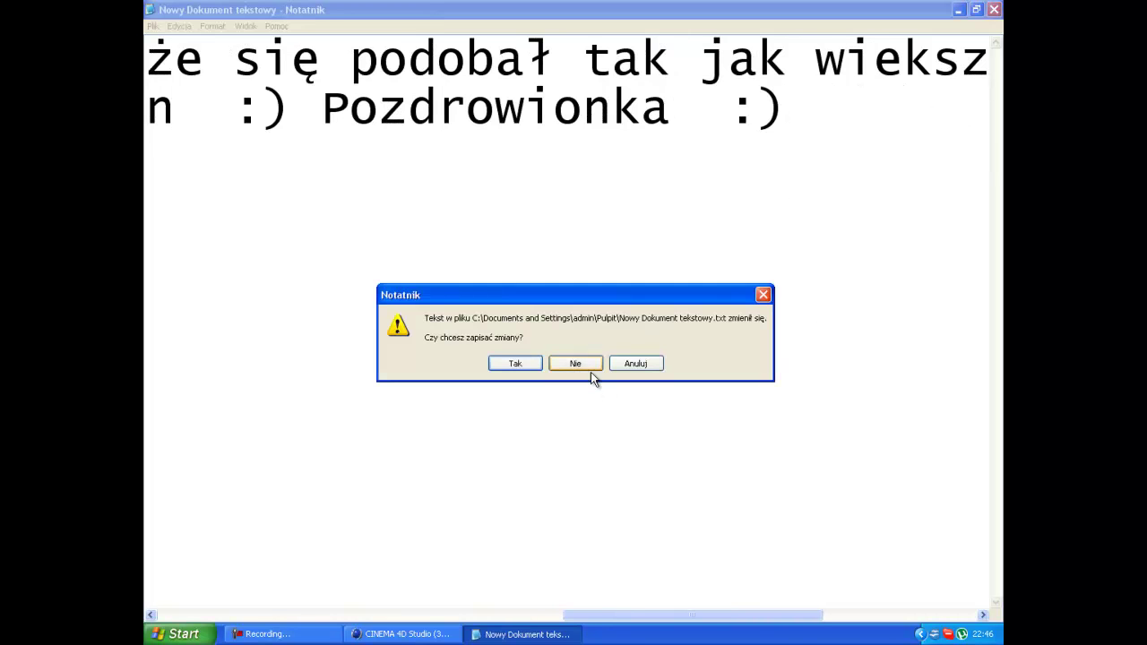